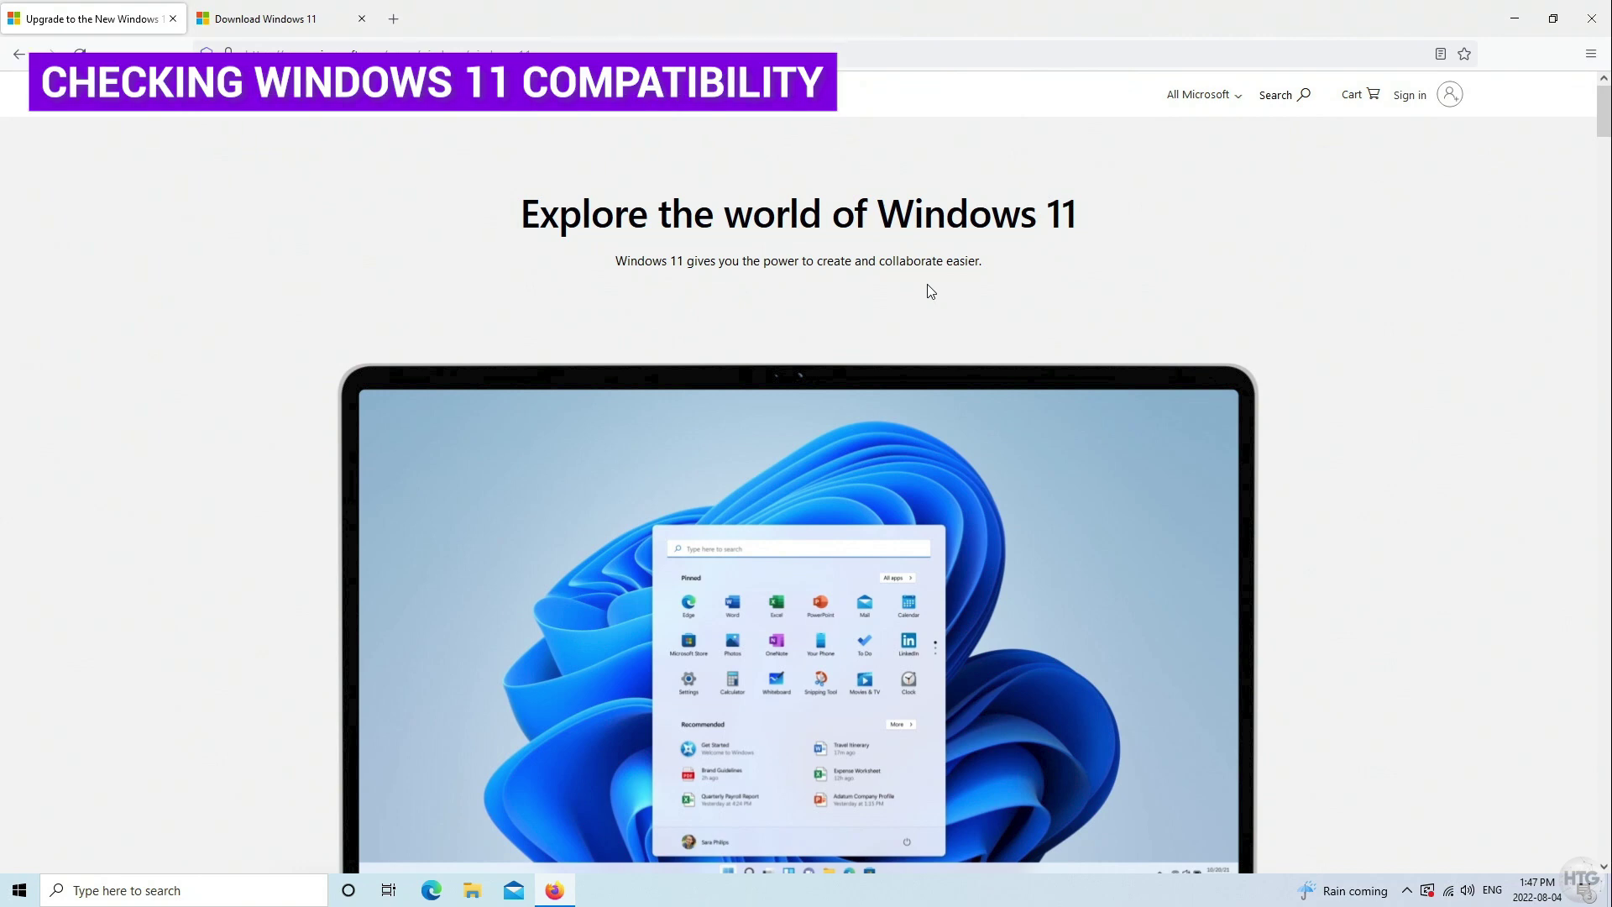
Scroll the Windows 11 page to the Check for compatibility section with the PC Health Check download
{"action": "scroll", "coordinate": [930, 292], "scroll_direction": "down", "scroll_amount": 20}
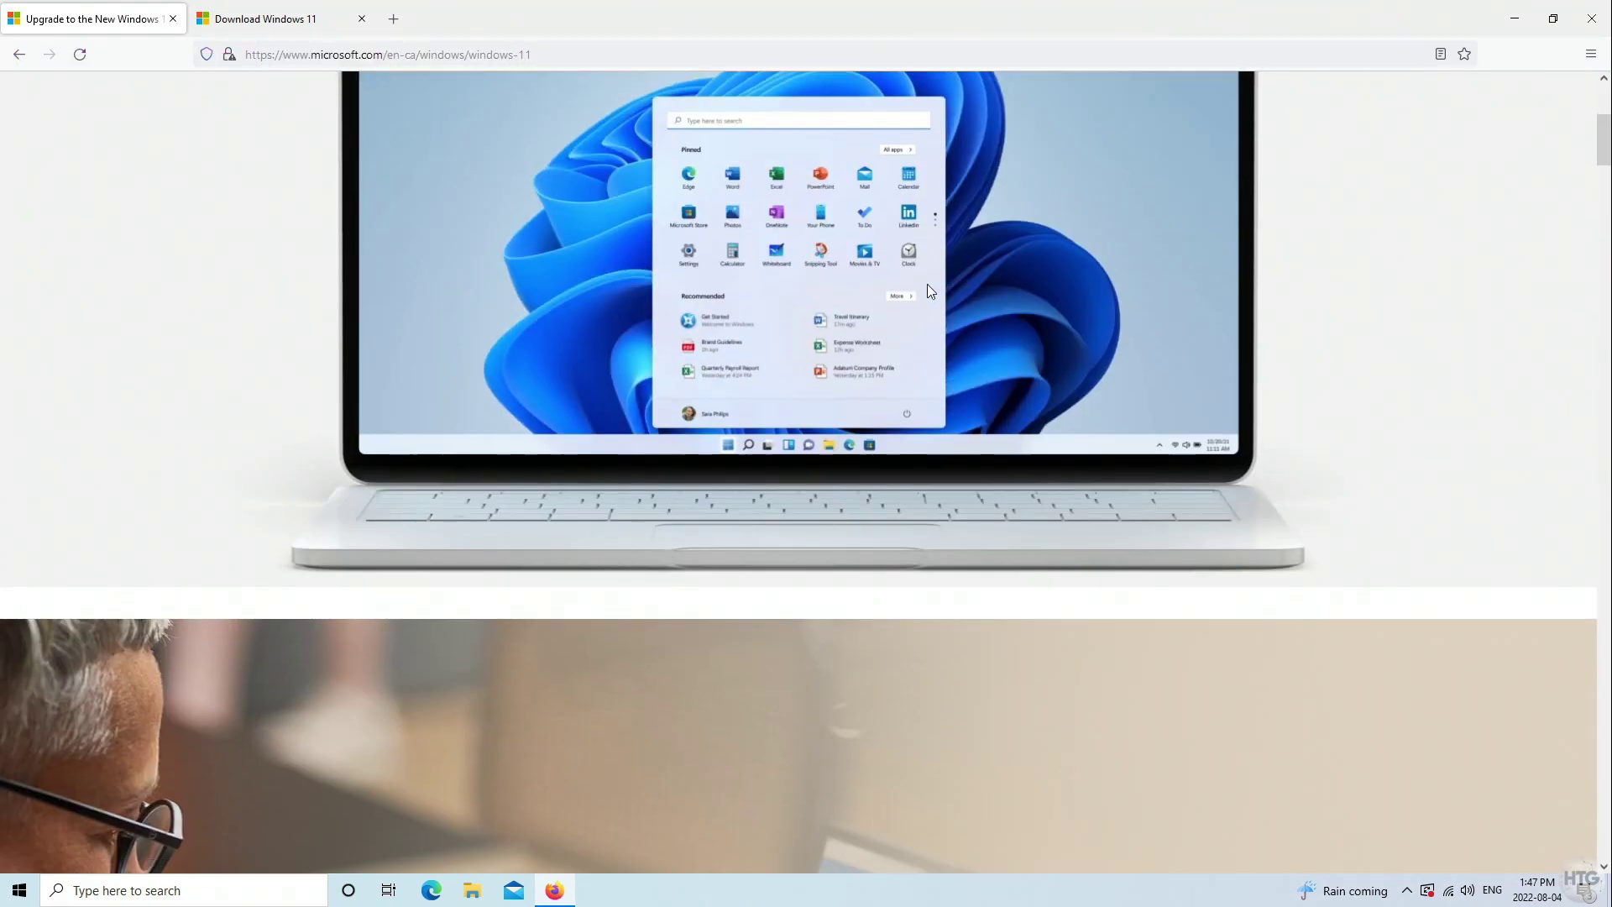
{"action": "scroll", "coordinate": [930, 291], "scroll_direction": "down", "scroll_amount": 20}
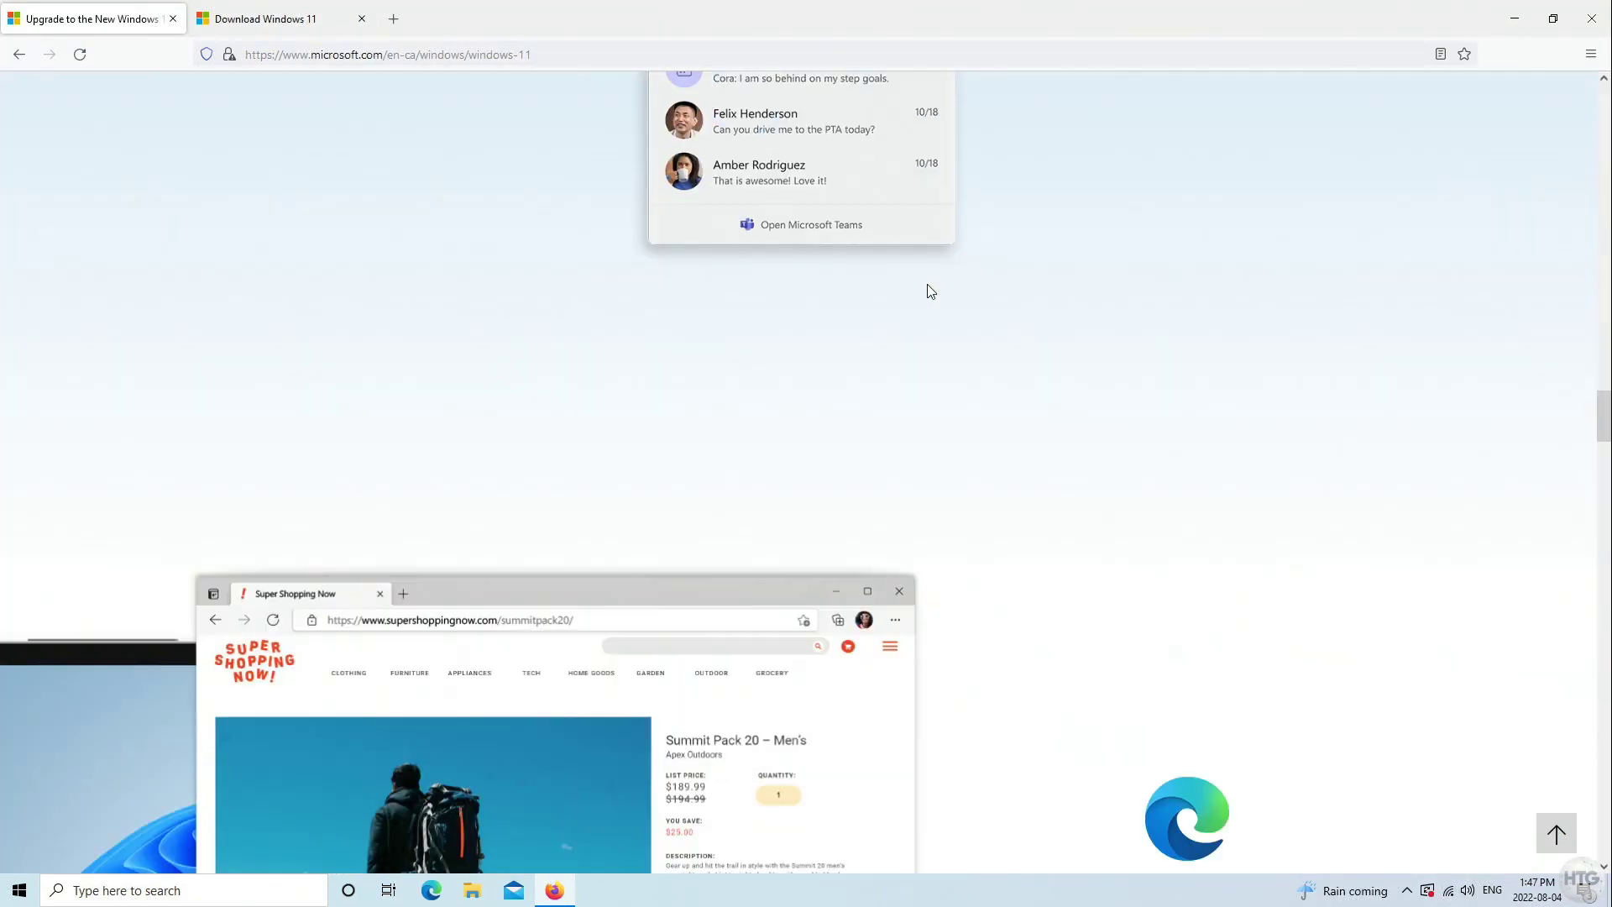
{"action": "scroll", "coordinate": [930, 291], "scroll_direction": "down", "scroll_amount": 20}
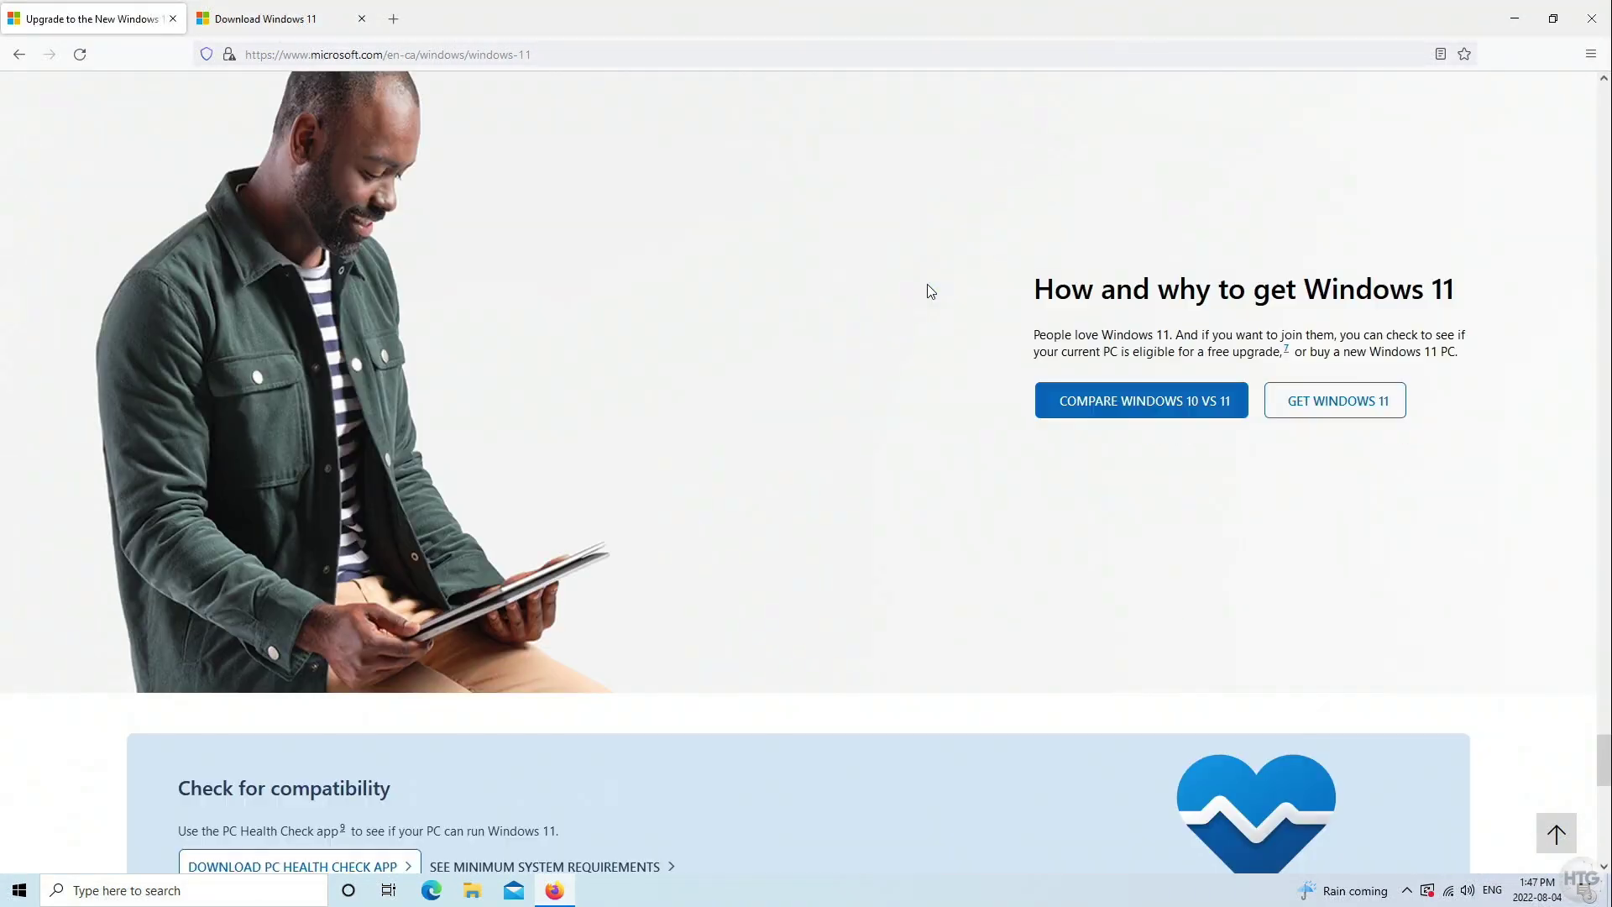
{"action": "scroll", "coordinate": [371, 420], "scroll_direction": "up", "scroll_amount": 1}
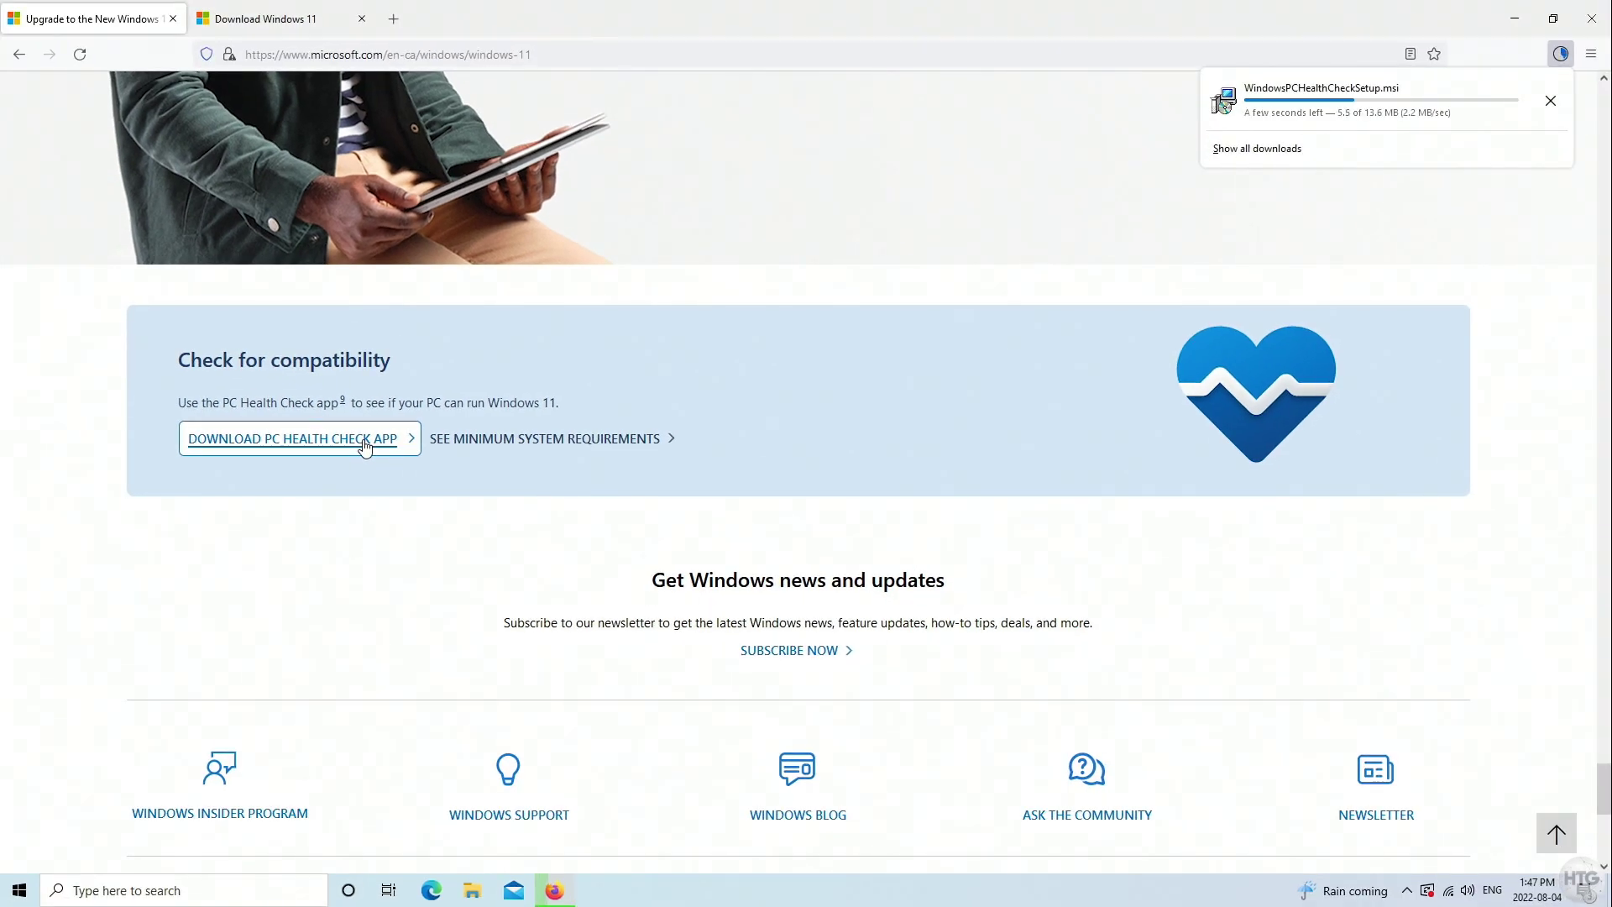
Launch WindowsPCHealthCheckSetup.msi, accept the license, install it and open PC Health Check
{"action": "left_click", "coordinate": [1409, 101]}
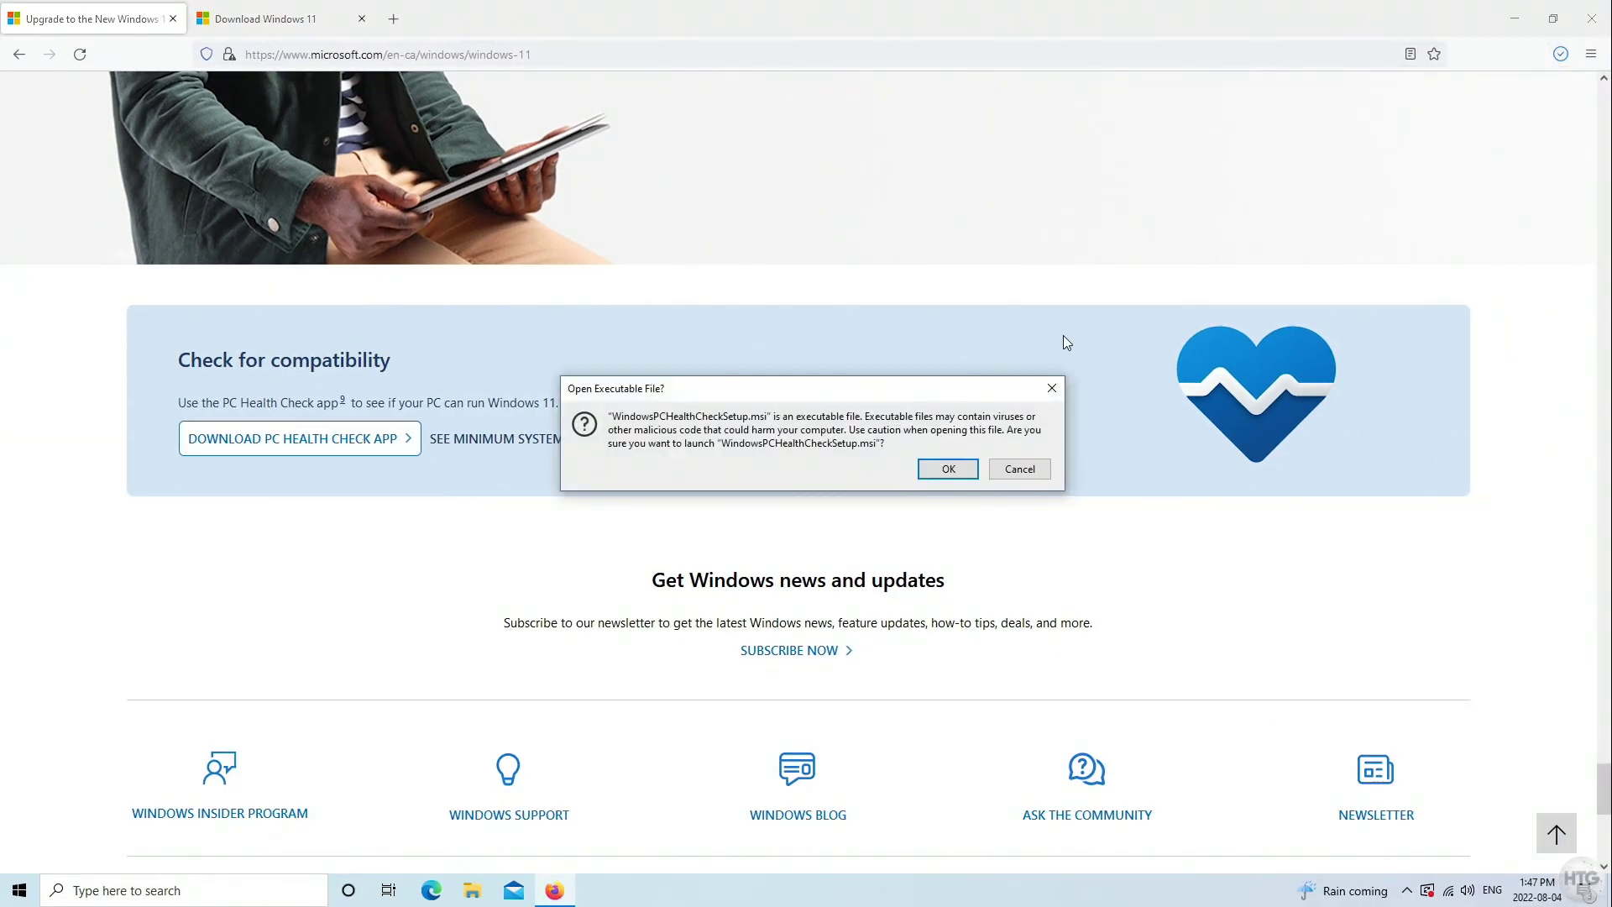
{"action": "left_click", "coordinate": [942, 466]}
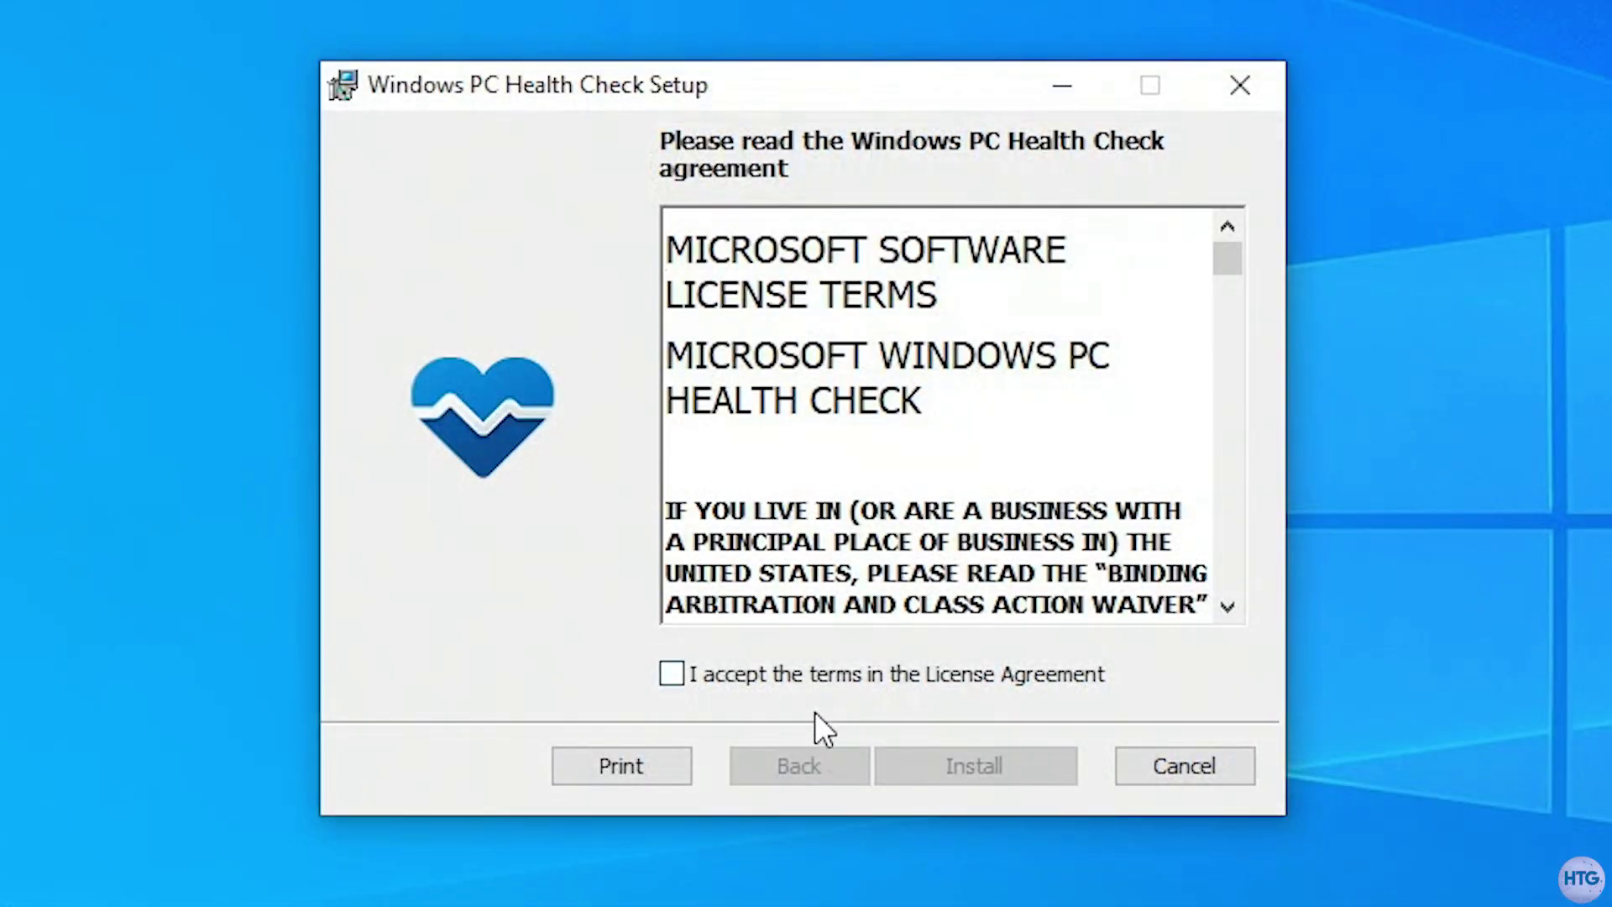
{"action": "left_click", "coordinate": [809, 682]}
{"action": "left_click", "coordinate": [974, 755]}
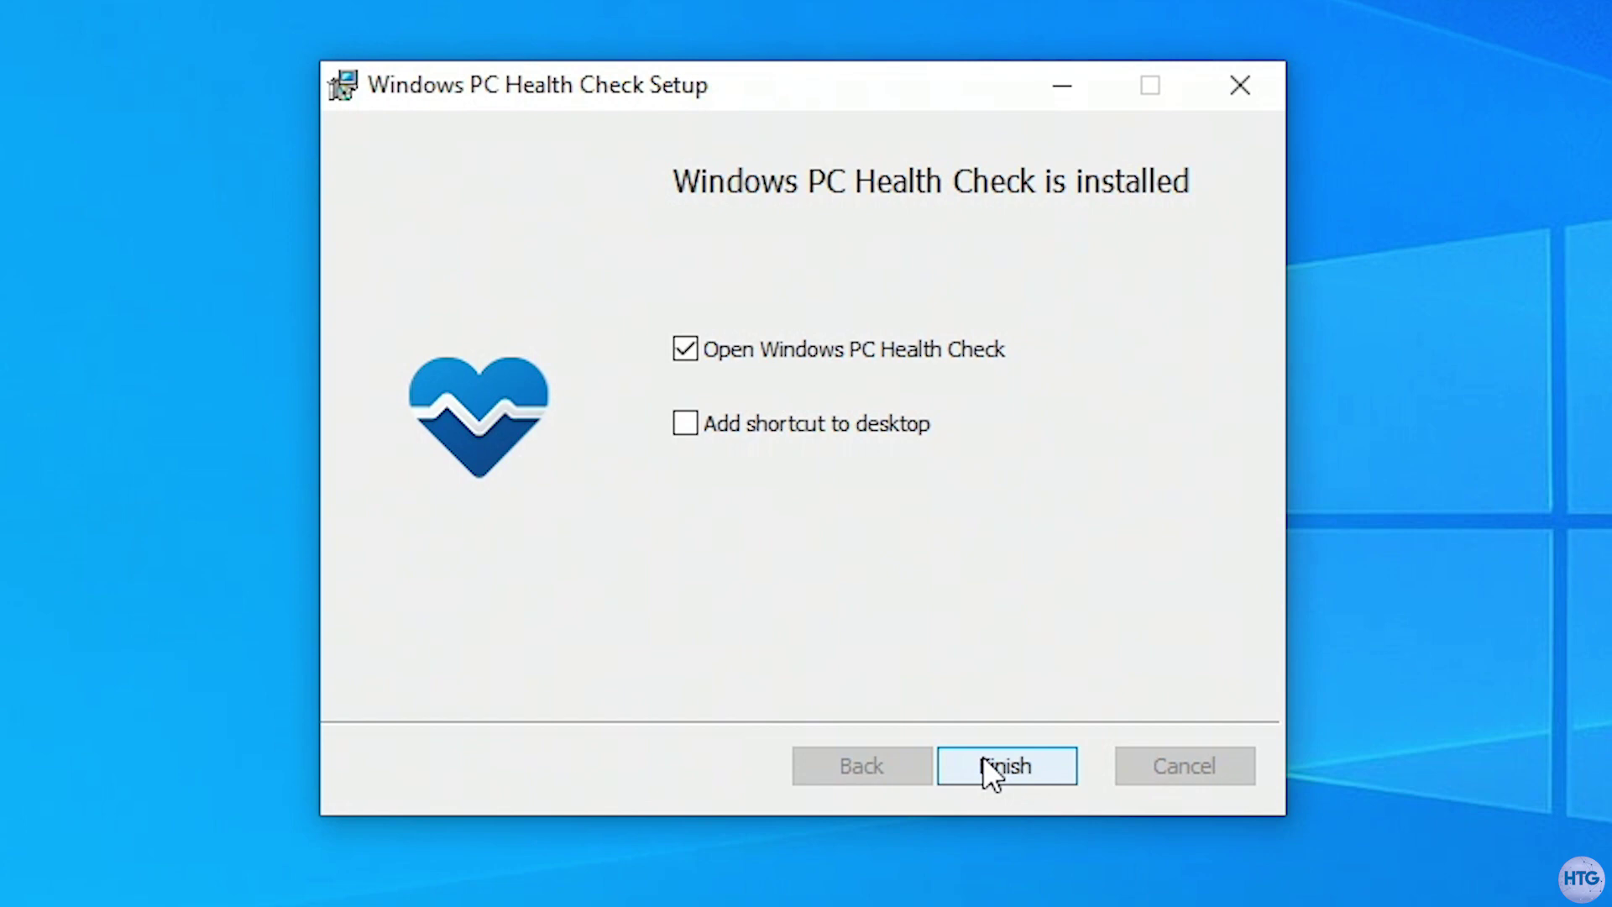
{"action": "left_click", "coordinate": [982, 760]}
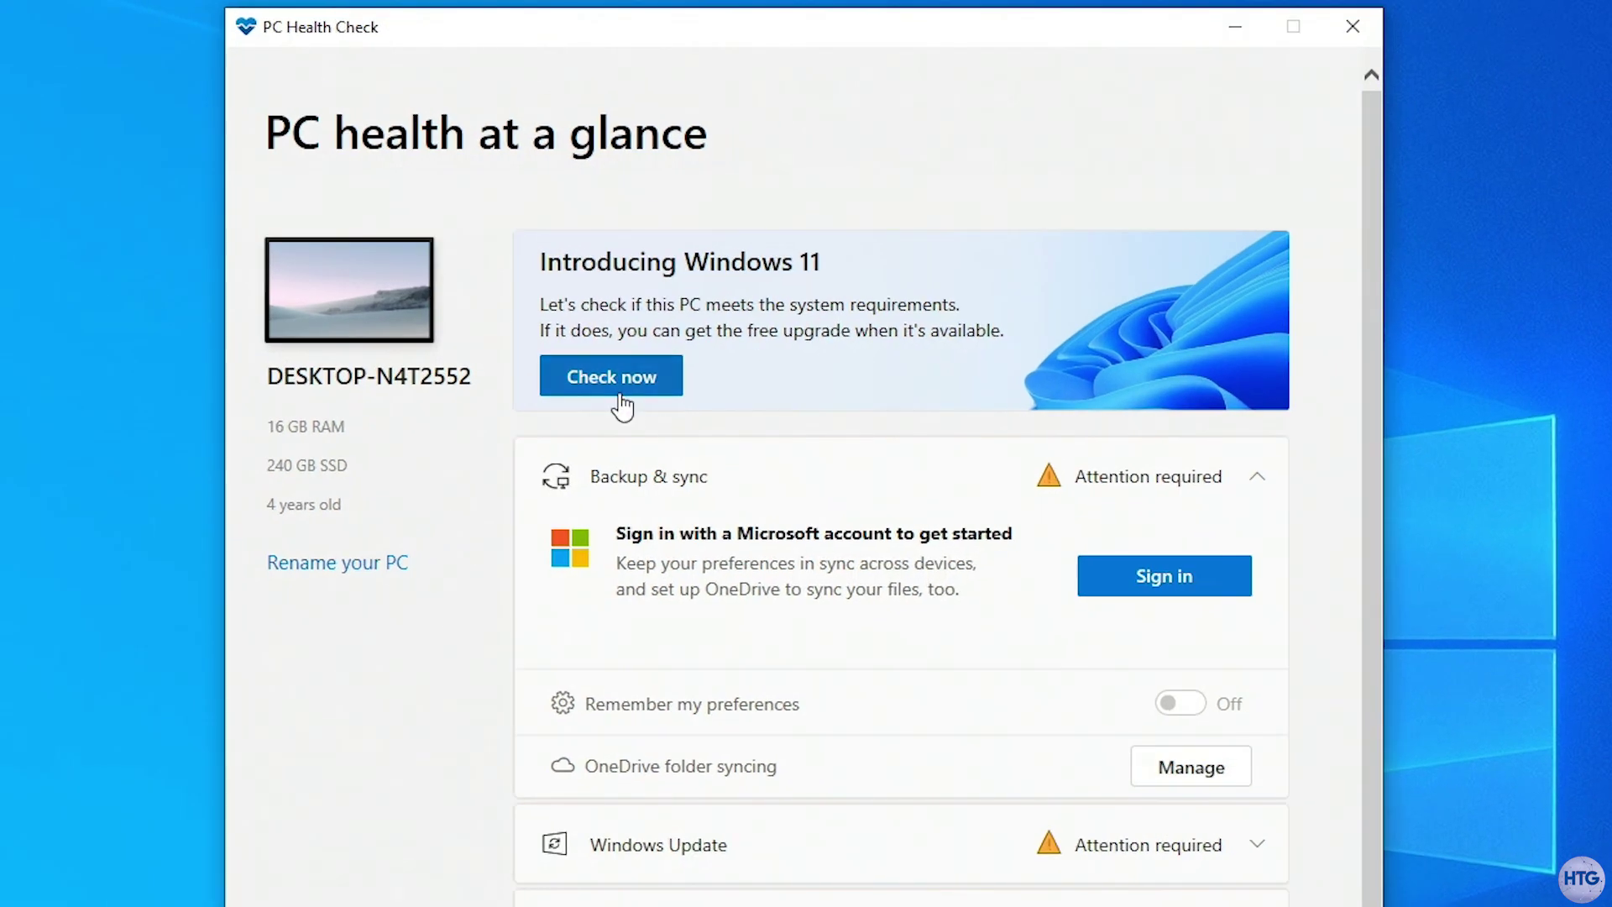
Run the Windows 11 check and review all results: no TPM 2.0, unsupported i7-4790K processor
{"action": "left_click", "coordinate": [628, 382]}
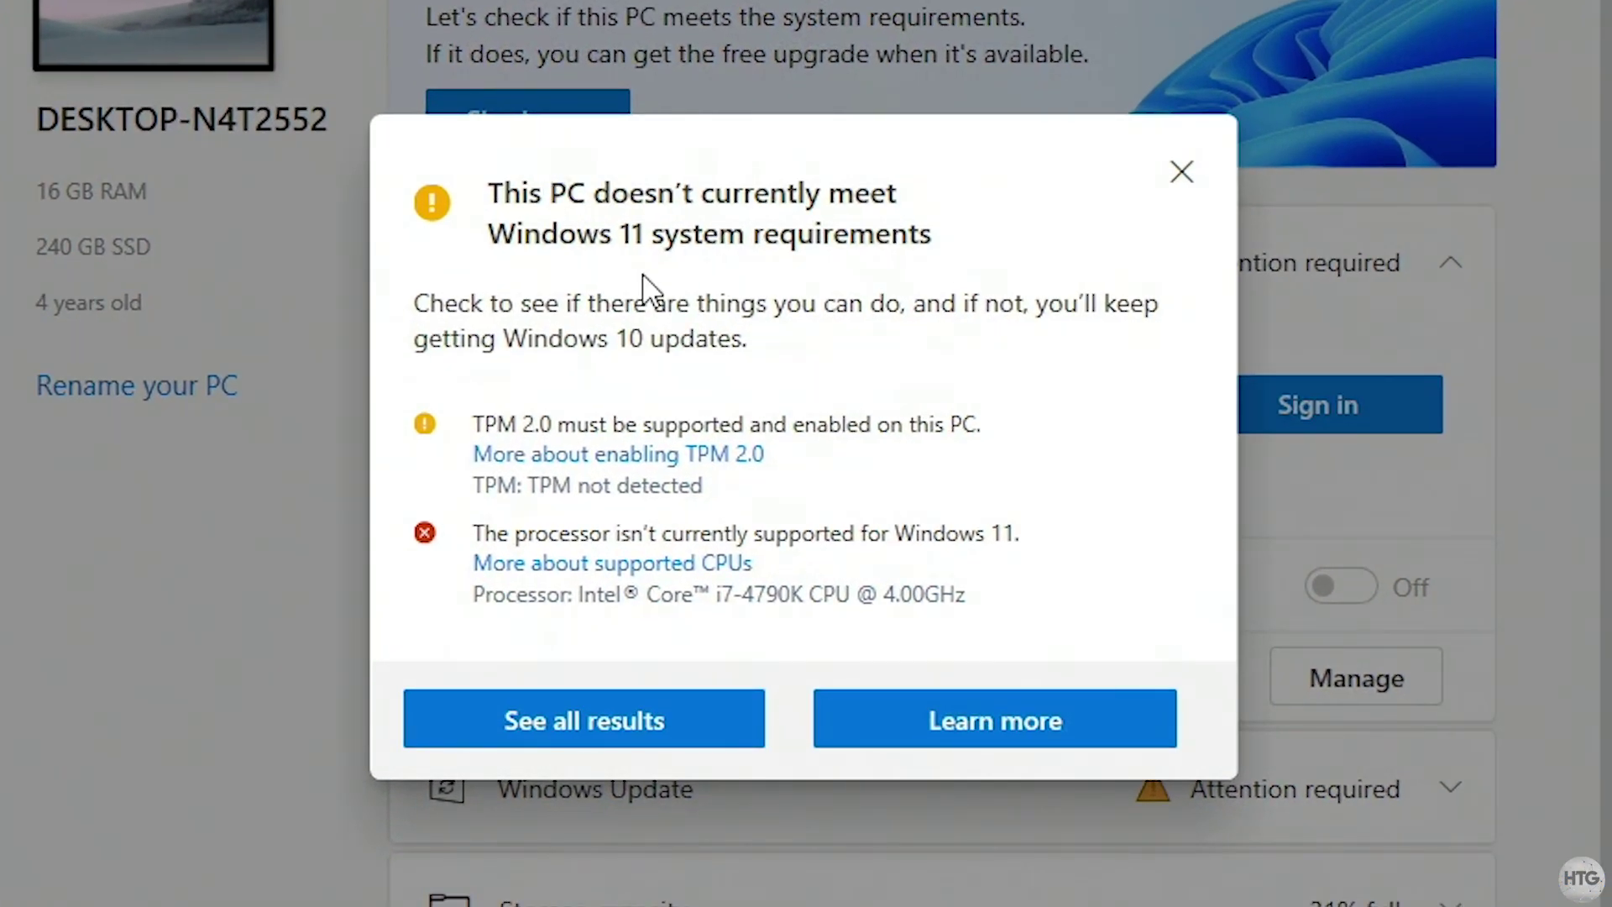
{"action": "left_click", "coordinate": [669, 724]}
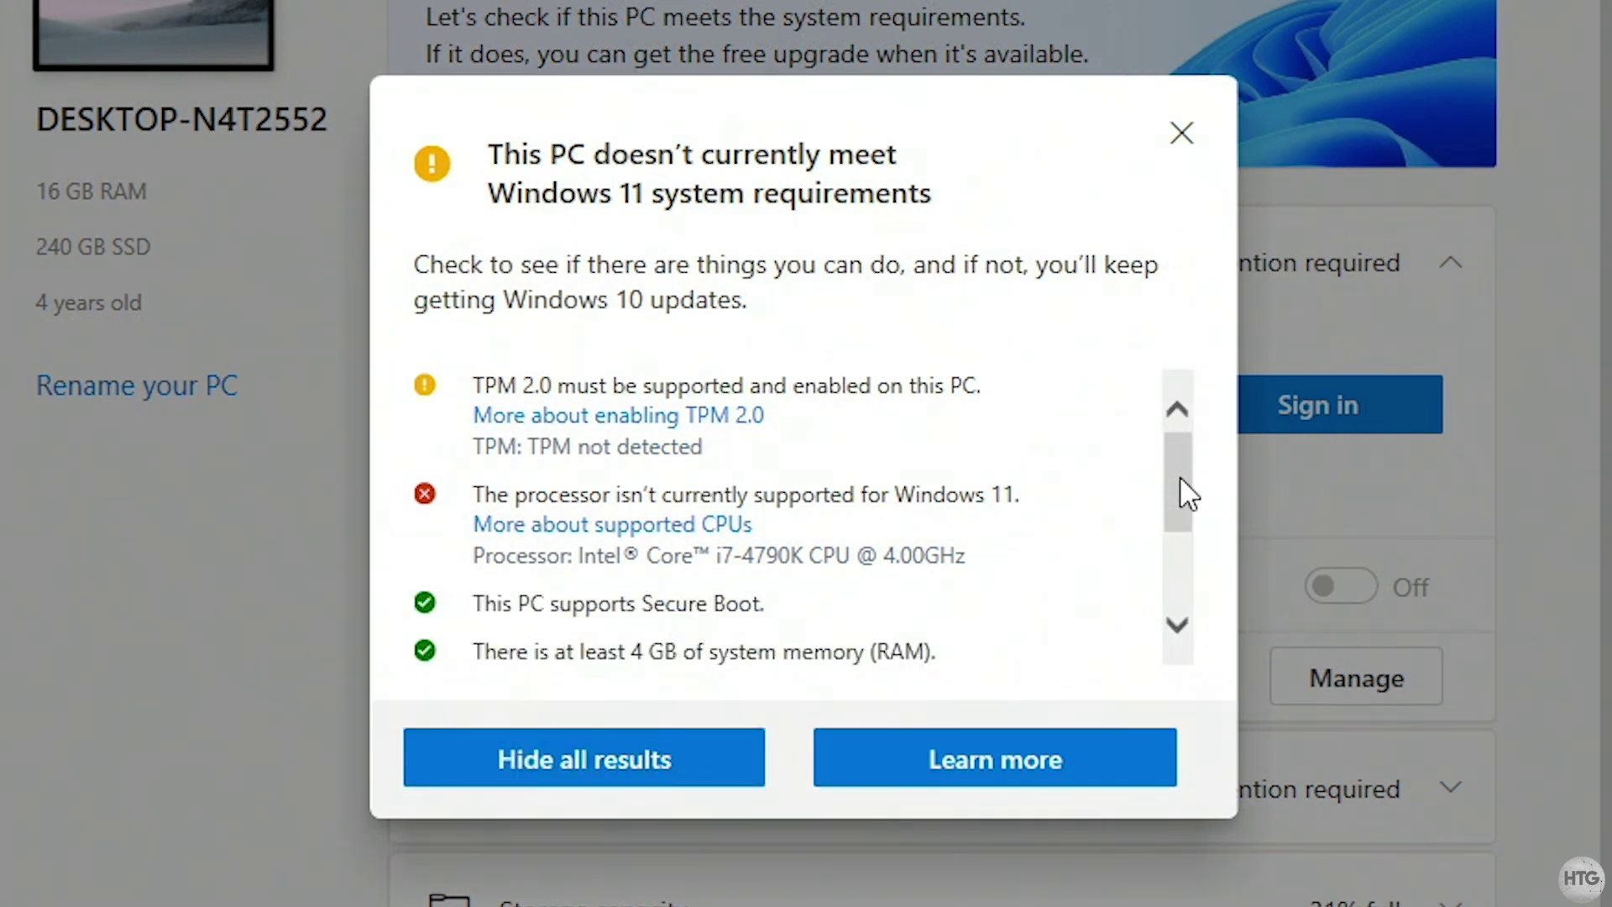
{"action": "mouse_move", "coordinate": [1172, 478]}
{"action": "left_mouse_down"}
{"action": "mouse_move", "coordinate": [1176, 579]}
{"action": "mouse_move", "coordinate": [1192, 462]}
{"action": "left_mouse_up"}
Close PC Health Check and open Windows Settings from the Start menu
{"action": "left_click", "coordinate": [1188, 137]}
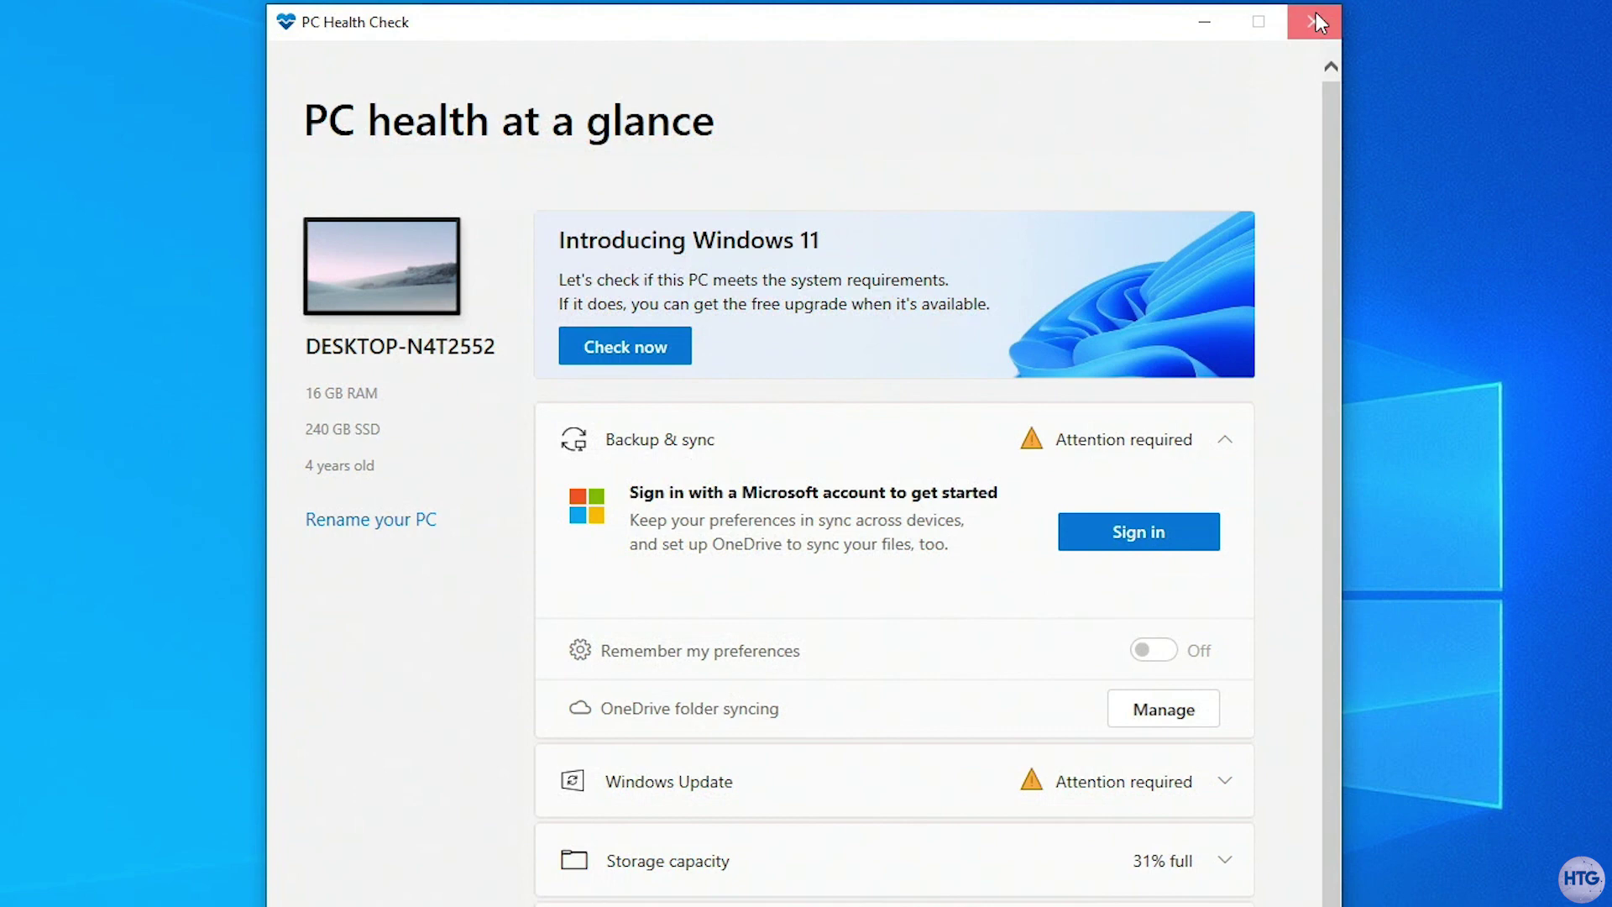
{"action": "left_click", "coordinate": [1314, 20]}
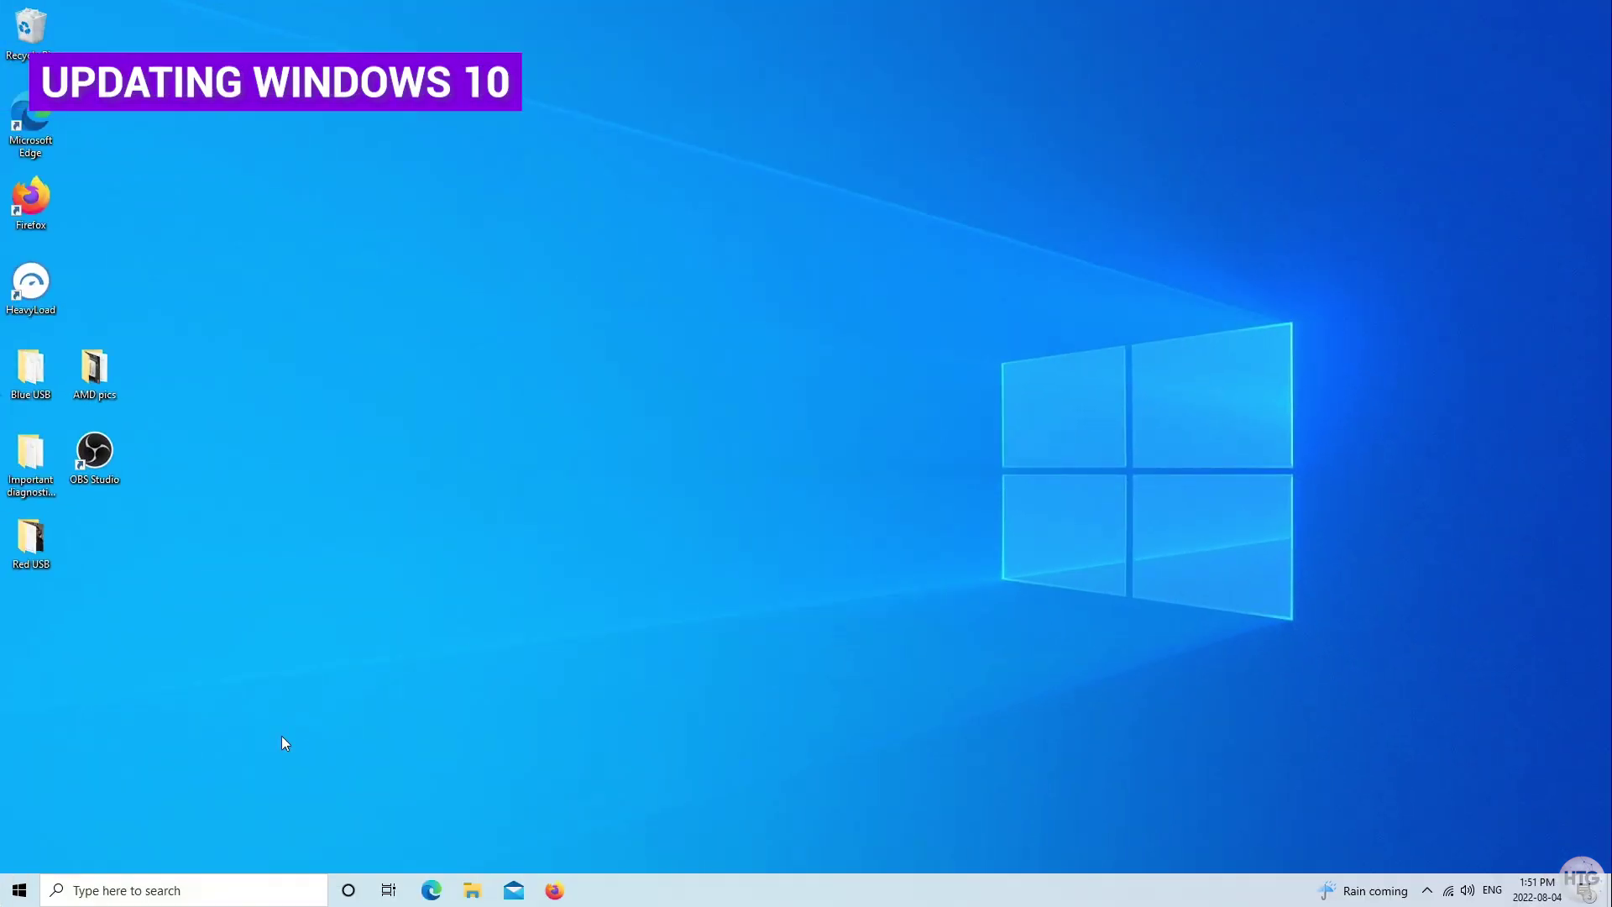
{"action": "left_click", "coordinate": [18, 890]}
{"action": "left_click", "coordinate": [21, 821]}
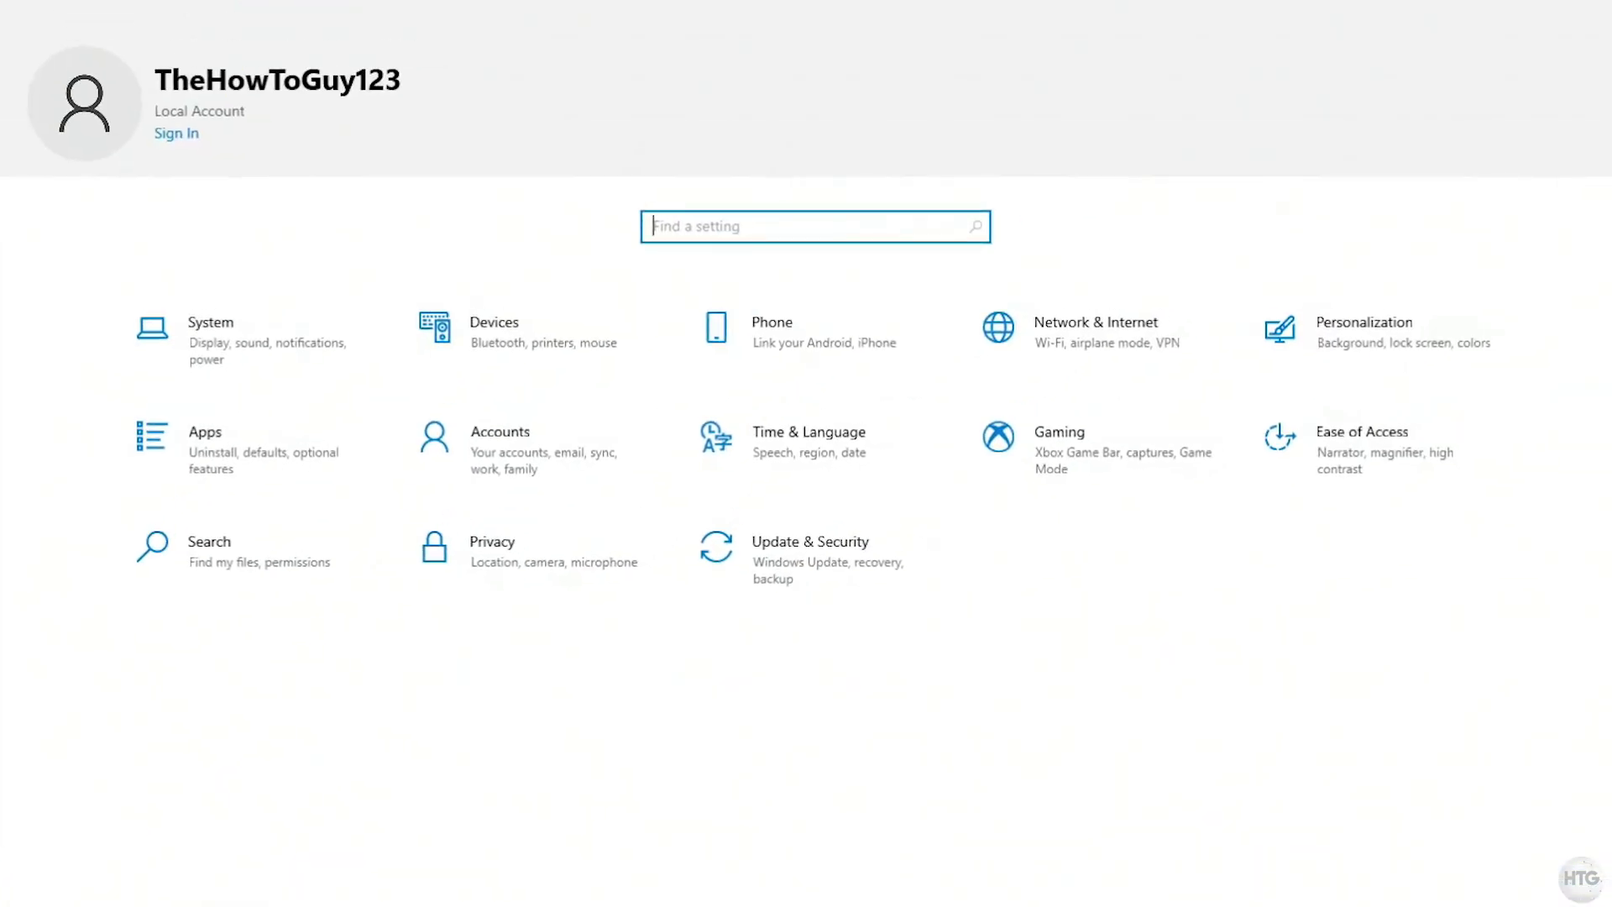
Install the pending optional cumulative update from Windows Update and restart the PC
{"action": "left_click", "coordinate": [738, 524]}
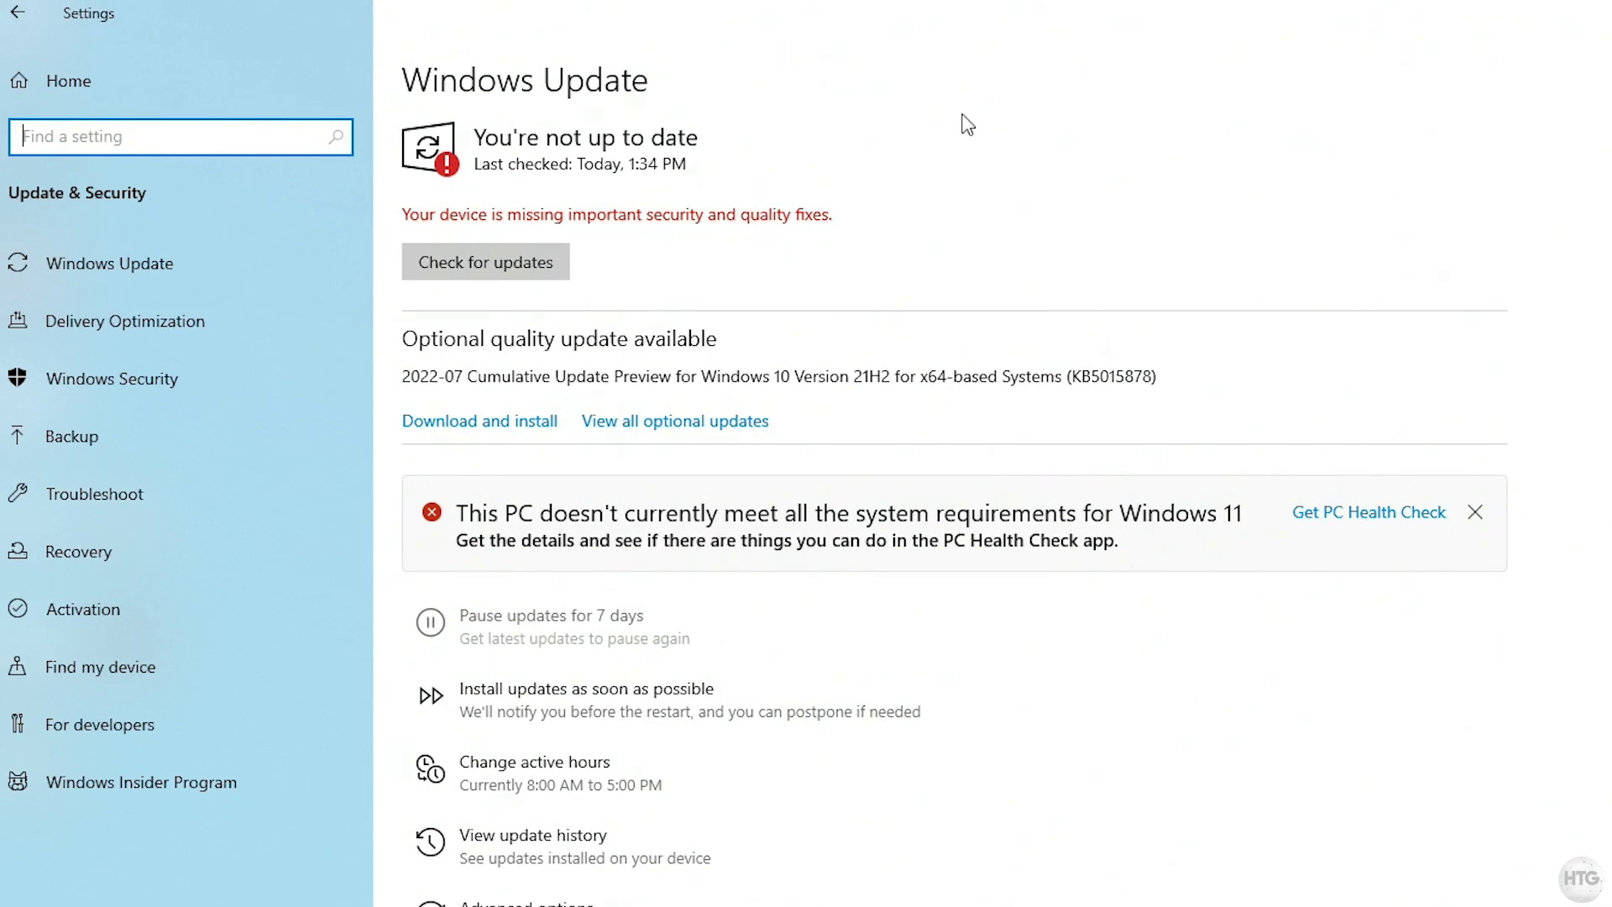
{"action": "left_click", "coordinate": [540, 422]}
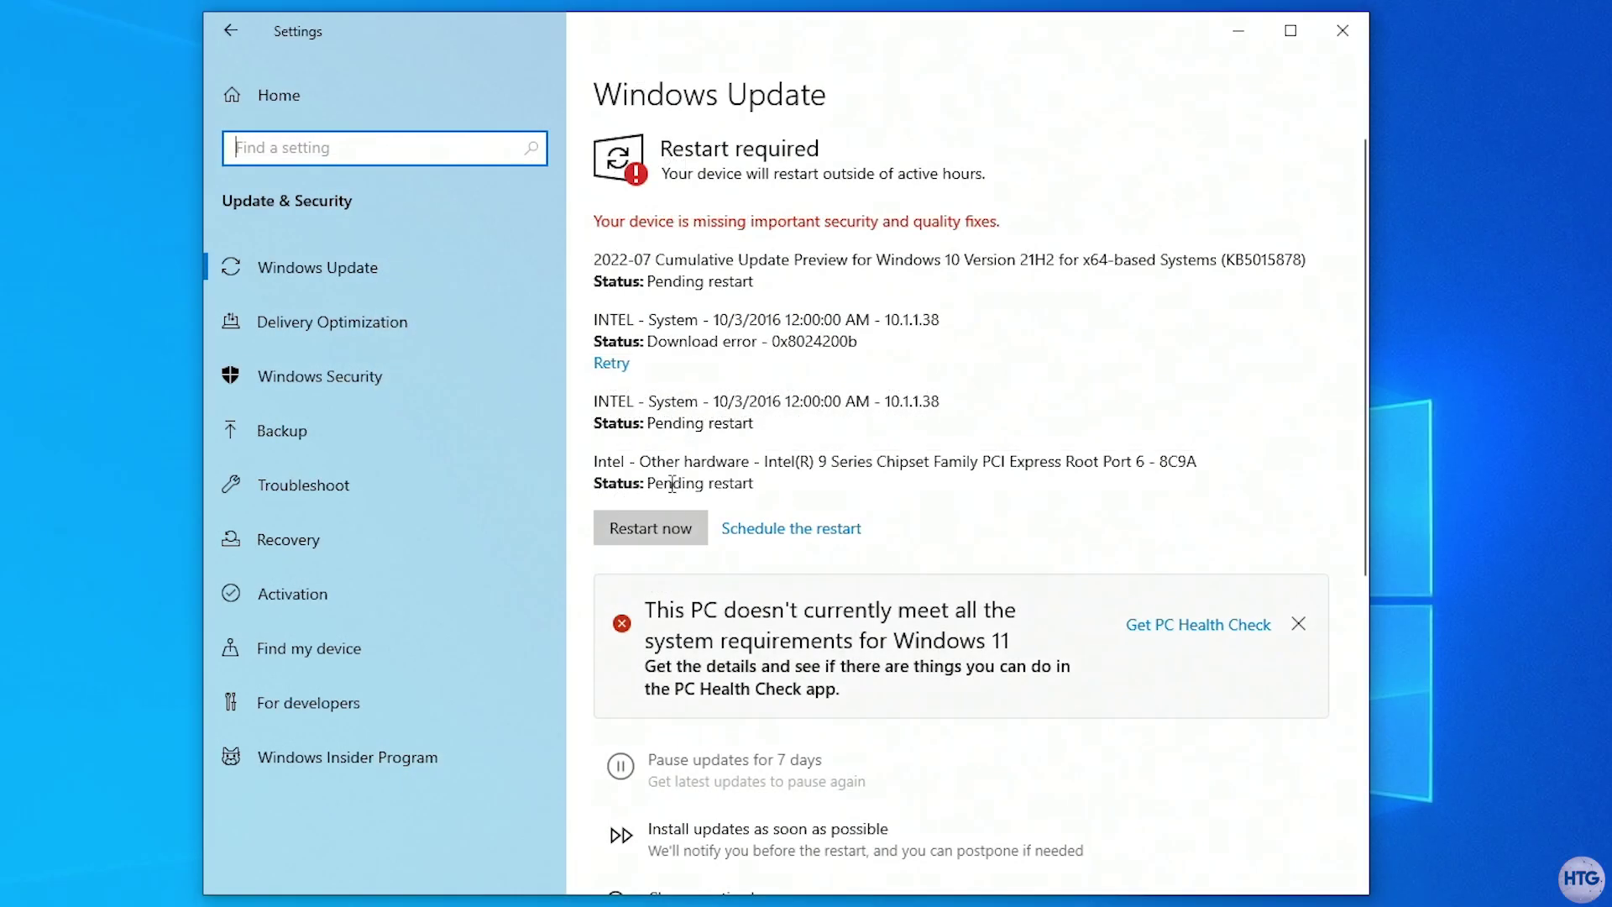
{"action": "left_click", "coordinate": [665, 529]}
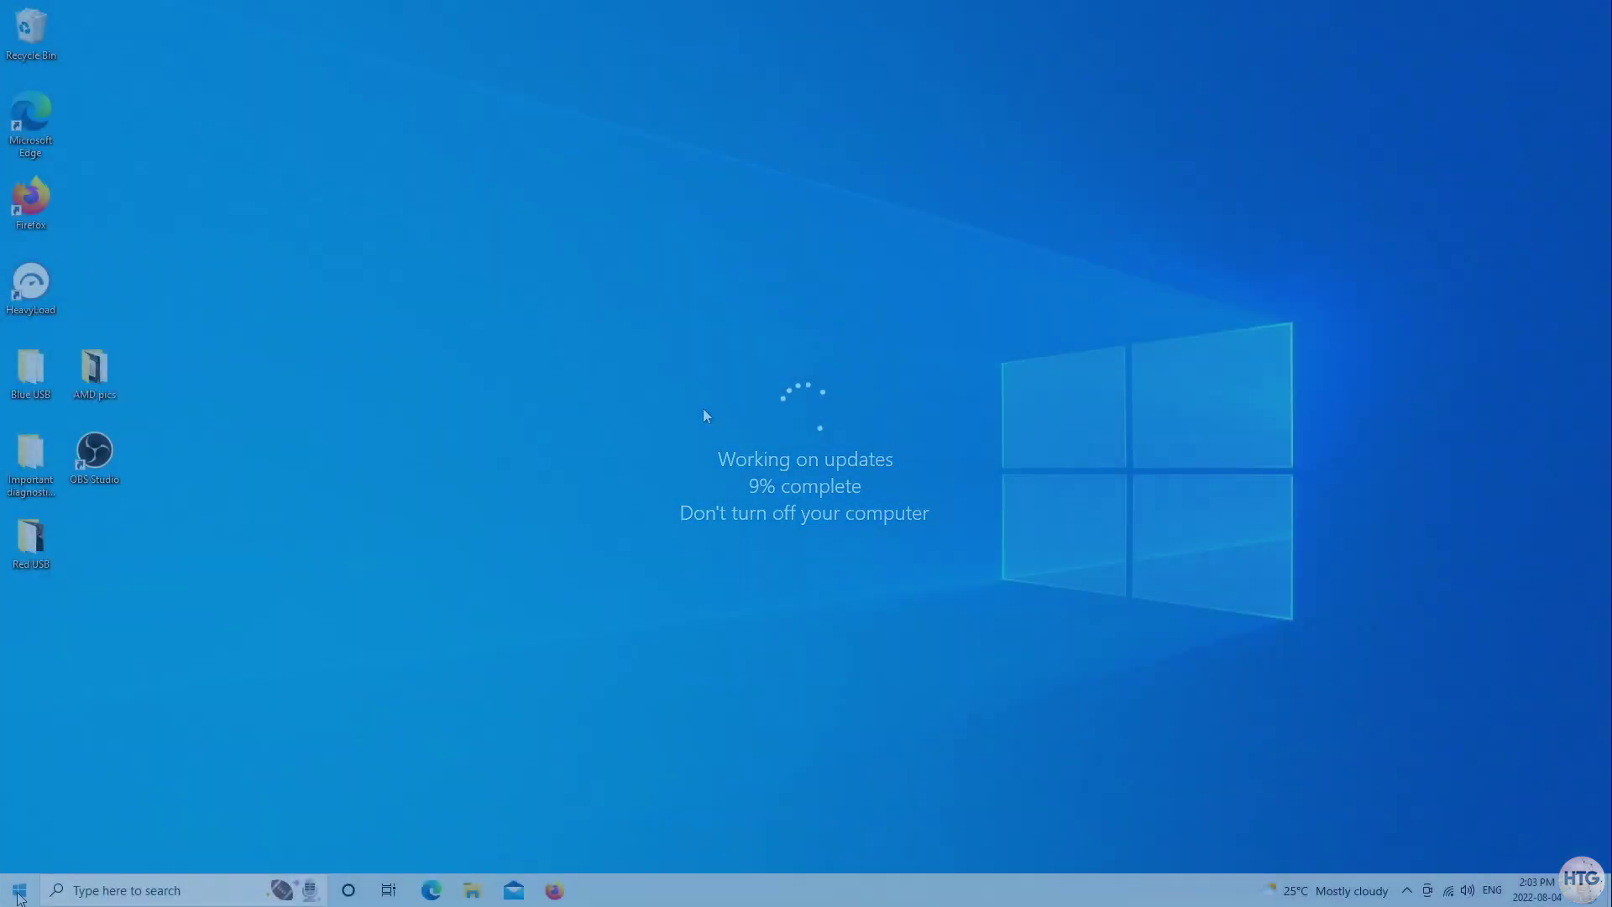
After the restart, reopen Settings at Update & Security
{"action": "left_click", "coordinate": [20, 894]}
{"action": "left_click", "coordinate": [28, 825]}
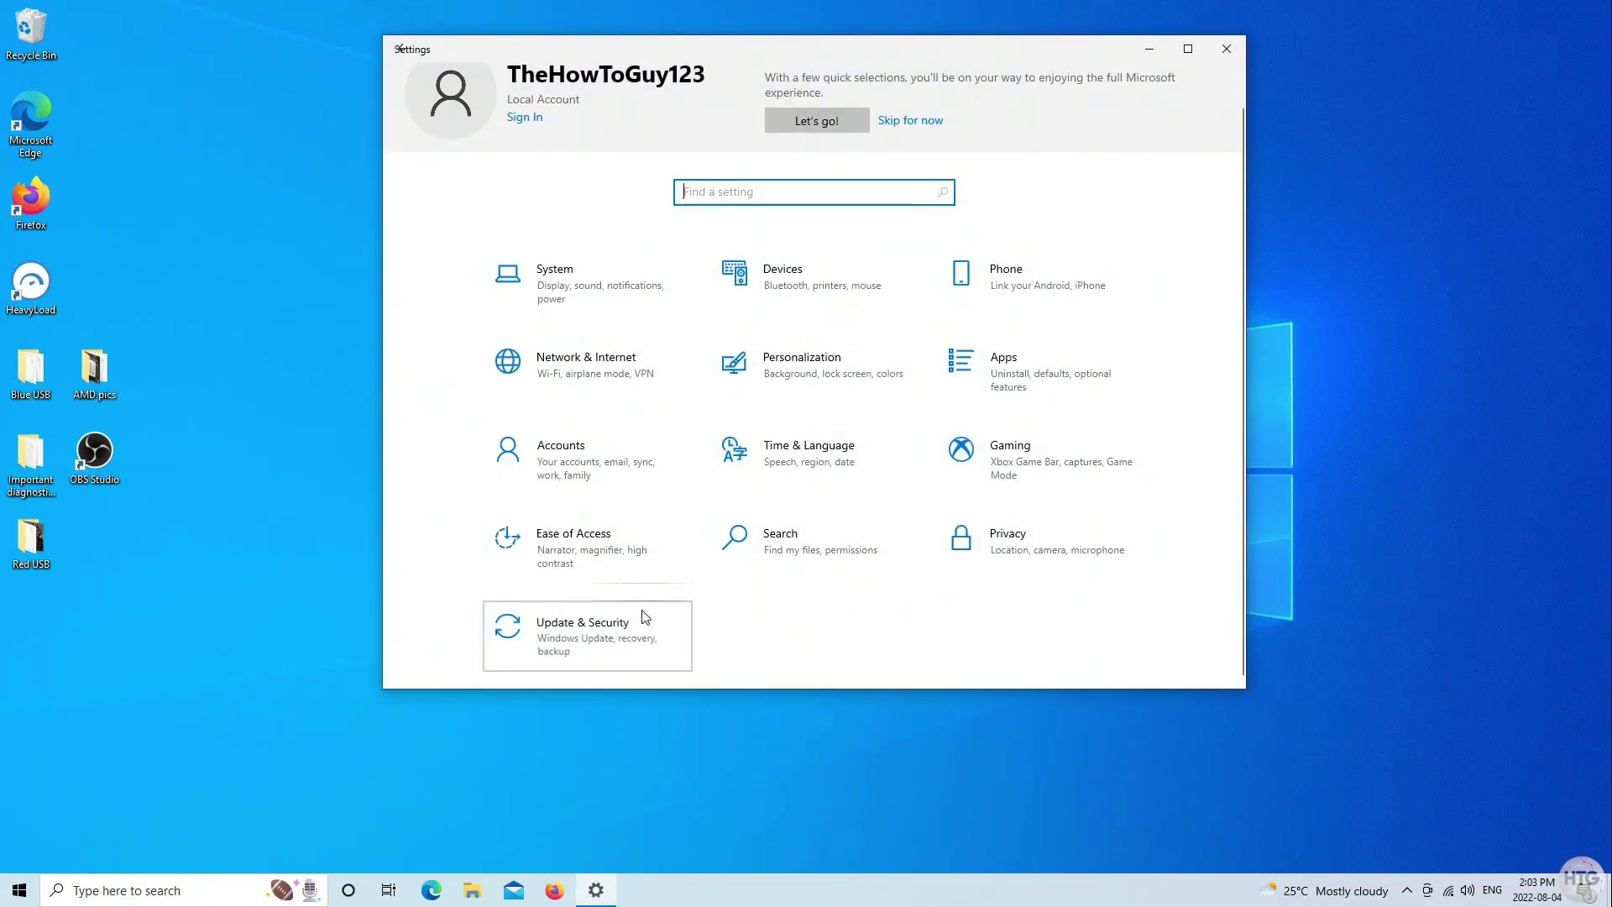
{"action": "left_click", "coordinate": [641, 625]}
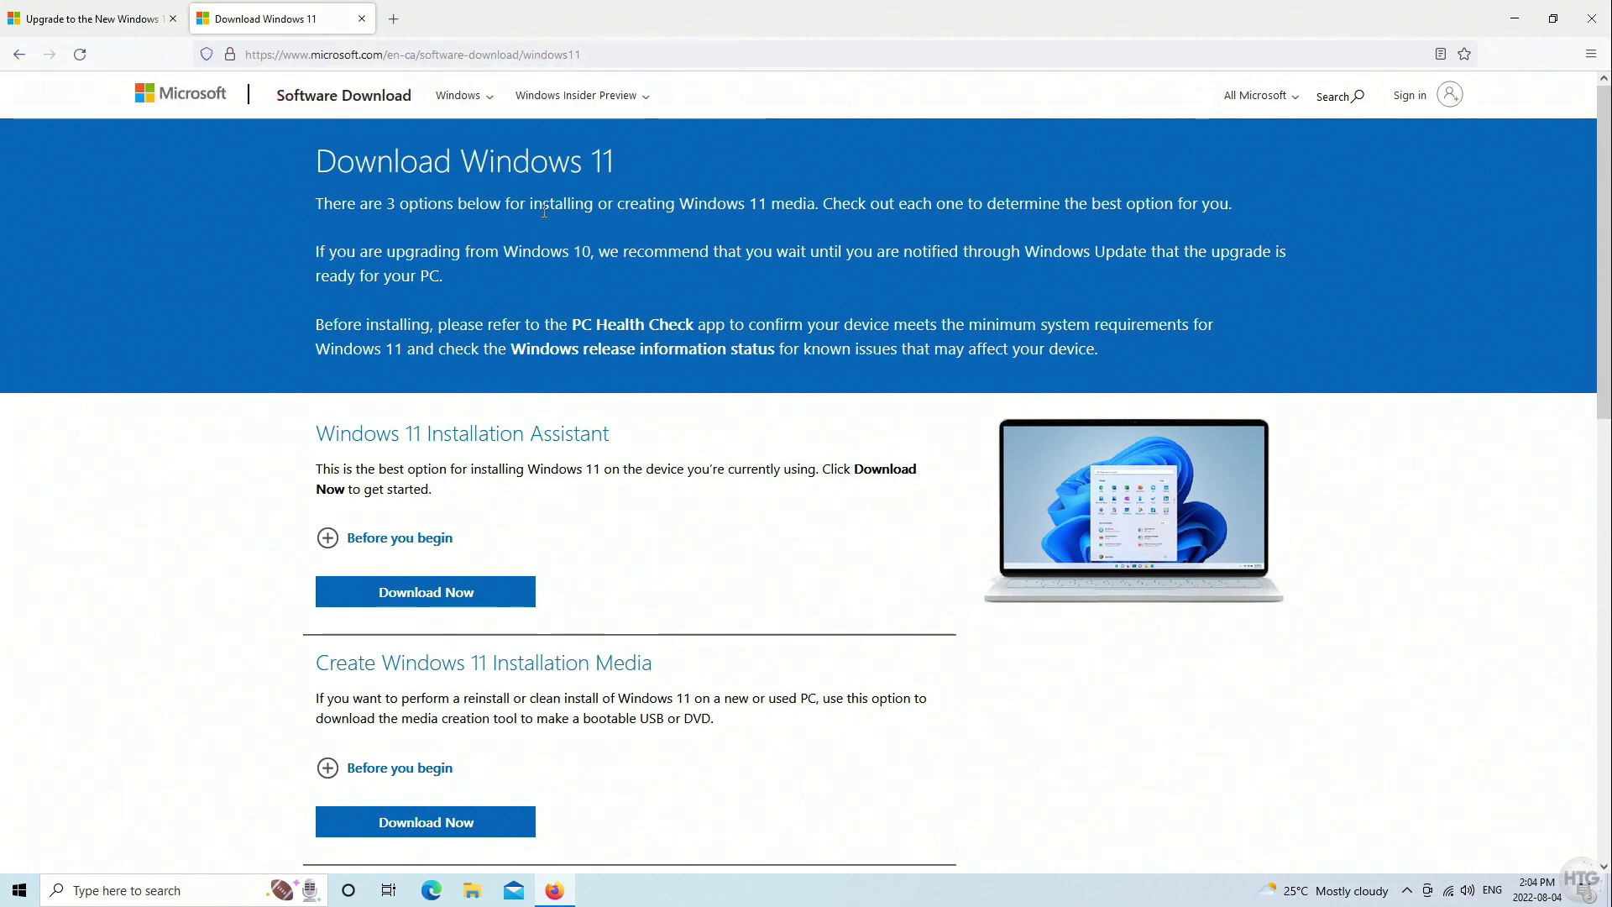
Download MediaCreationToolW11.exe from the Create Windows 11 Installation Media section
{"action": "scroll", "coordinate": [544, 210], "scroll_direction": "down", "scroll_amount": 5}
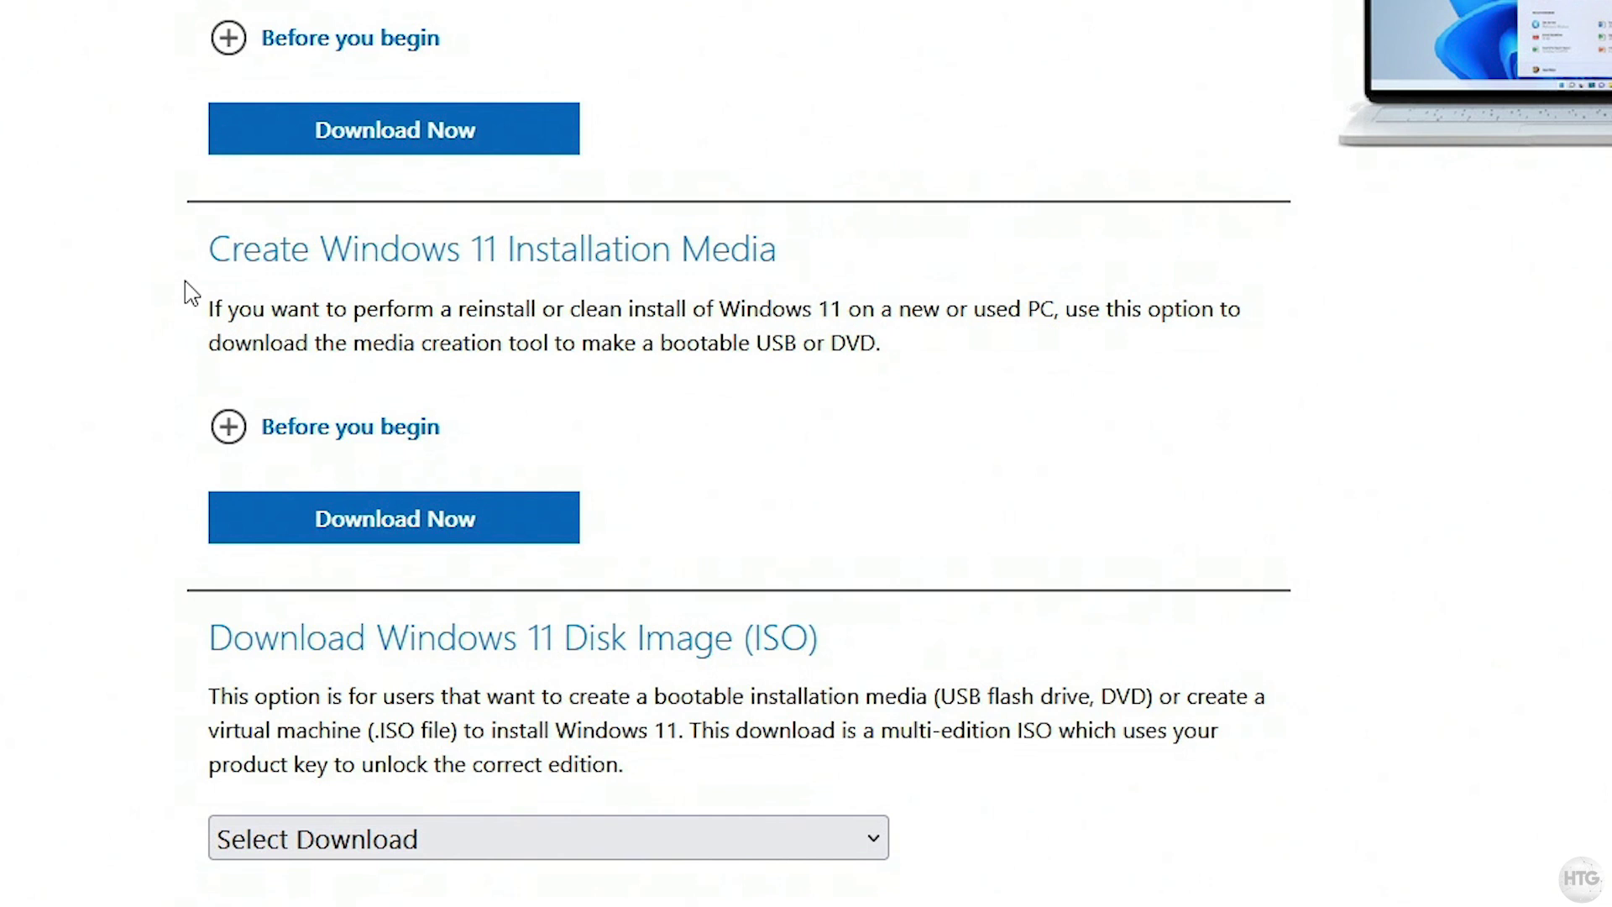
{"action": "left_click", "coordinate": [546, 527]}
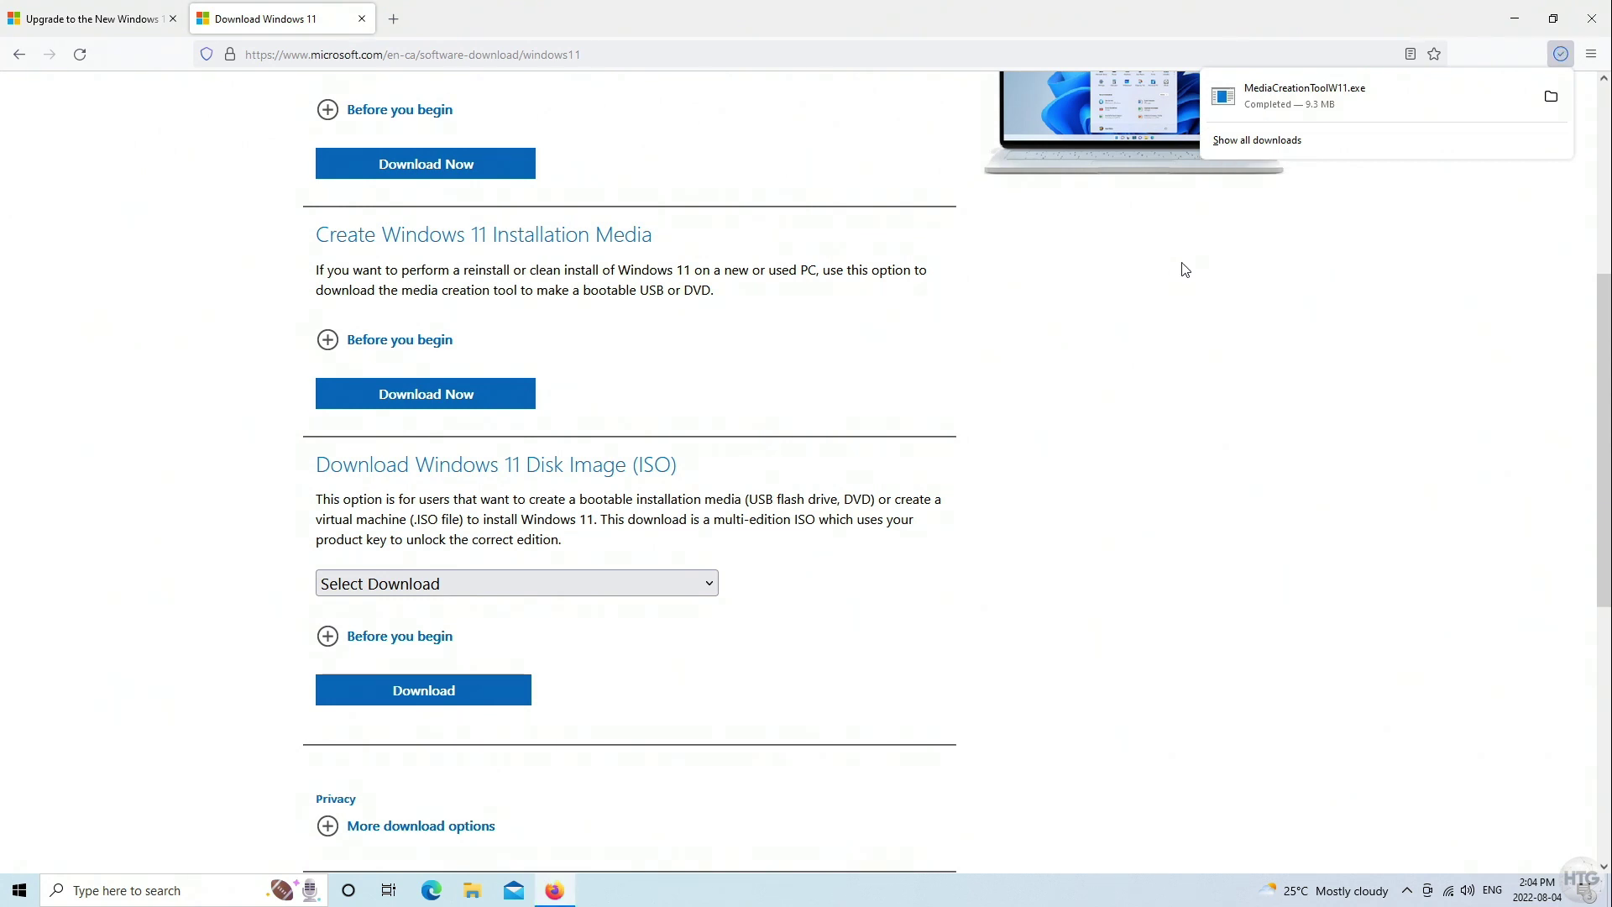
Run MediaCreationToolW11.exe, accept the license, keep the recommended edition, and choose ISO file media
{"action": "left_click", "coordinate": [1302, 107]}
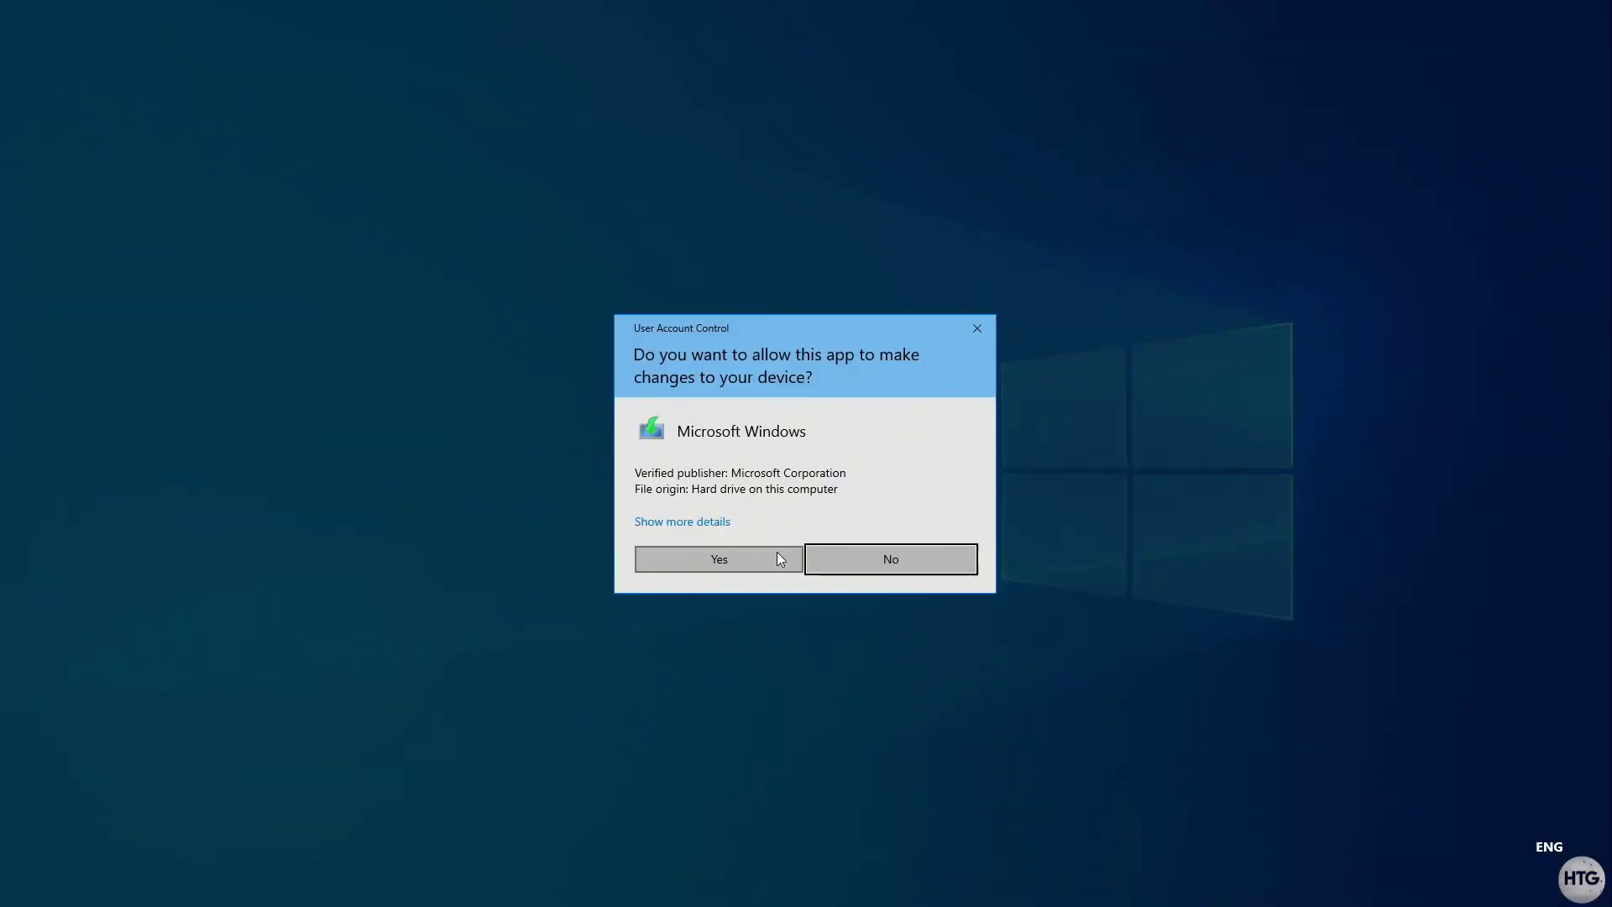
{"action": "left_click", "coordinate": [778, 556]}
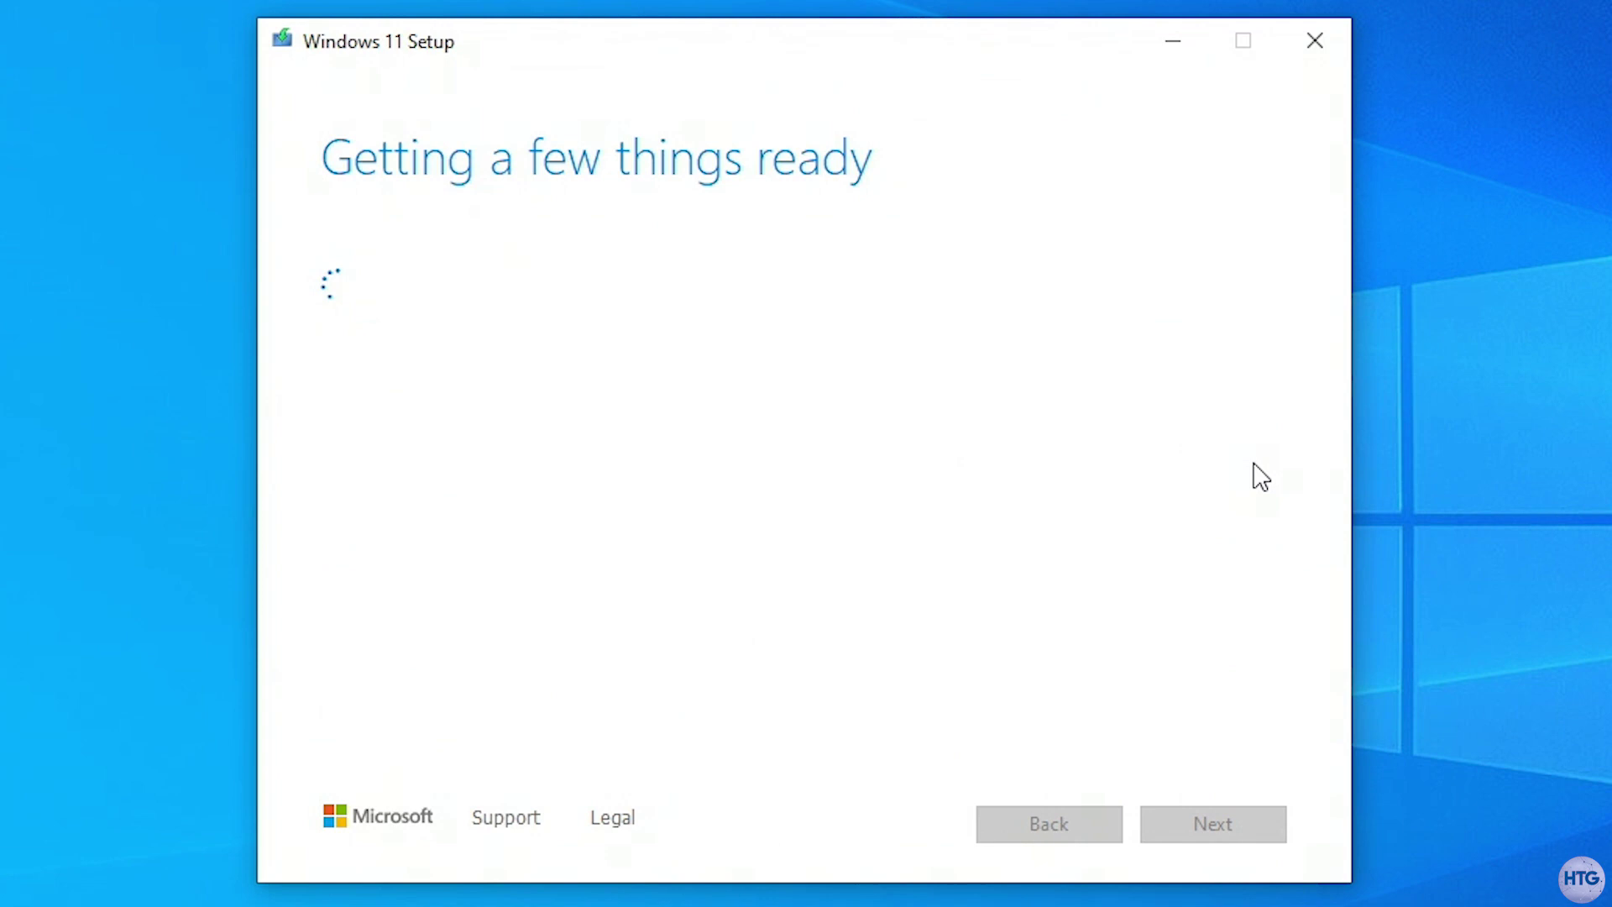
{"action": "left_click", "coordinate": [1205, 823]}
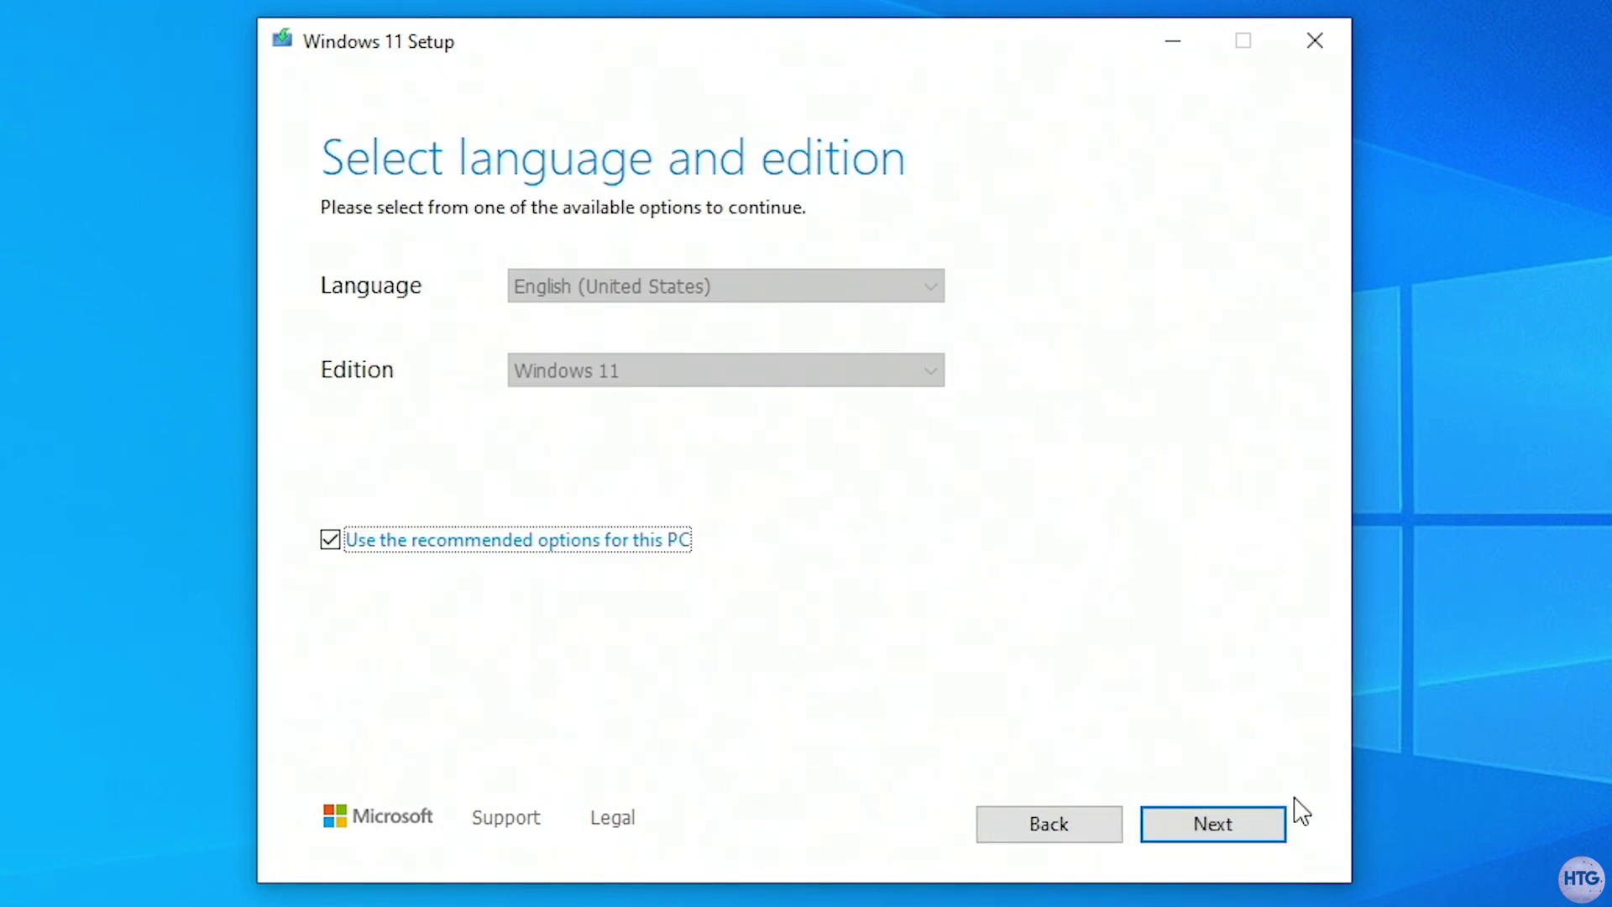
{"action": "left_click", "coordinate": [1173, 834]}
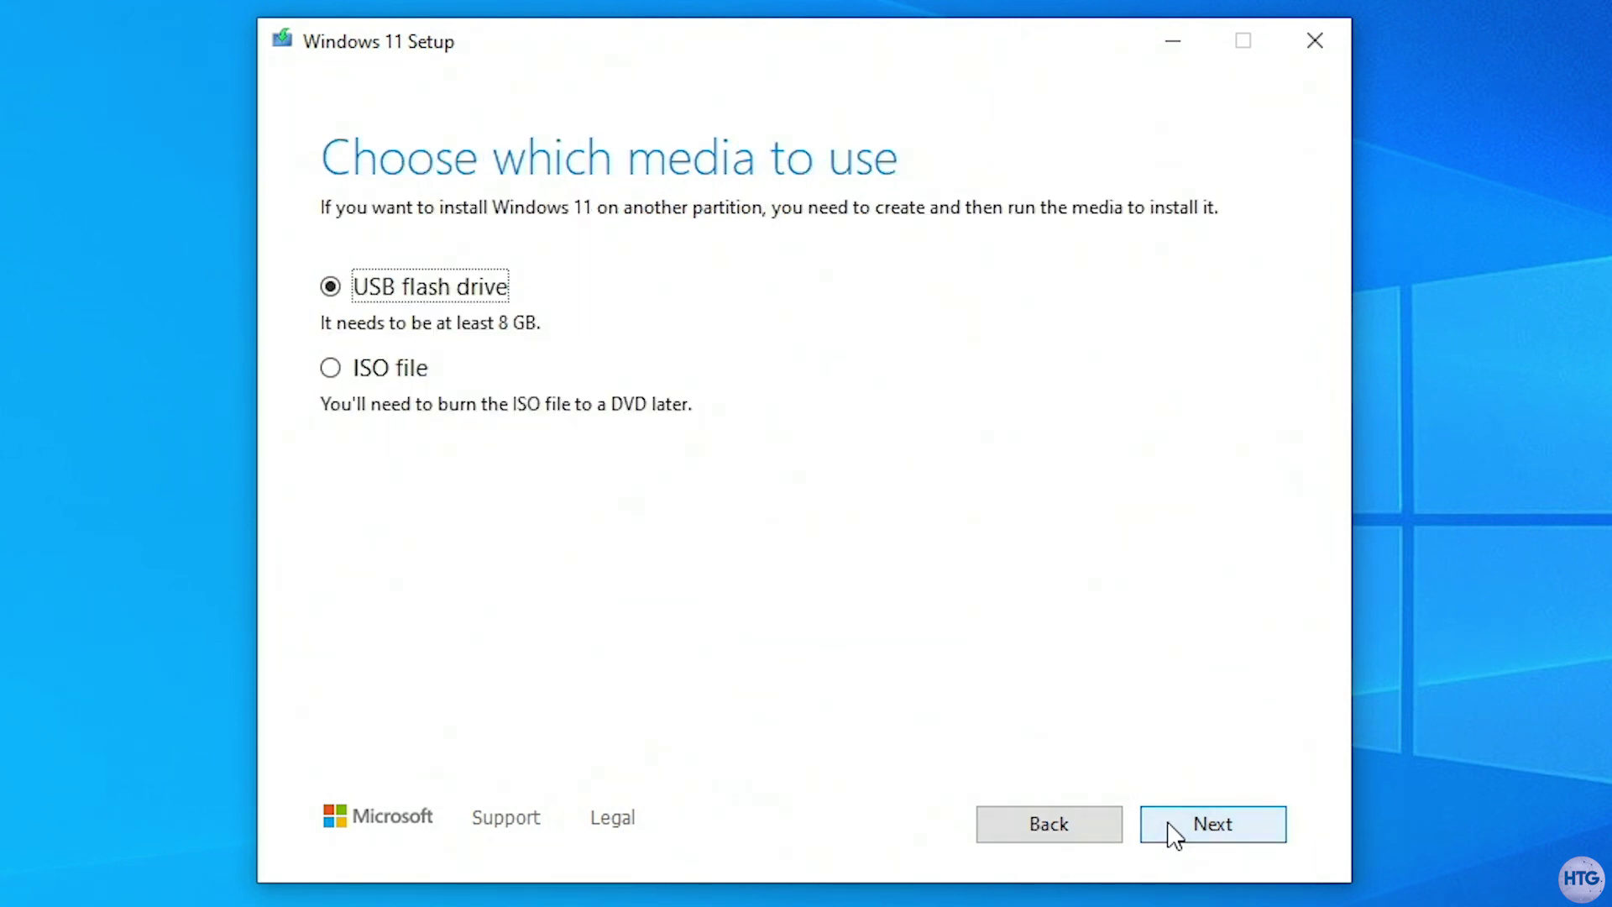
{"action": "left_click", "coordinate": [391, 374]}
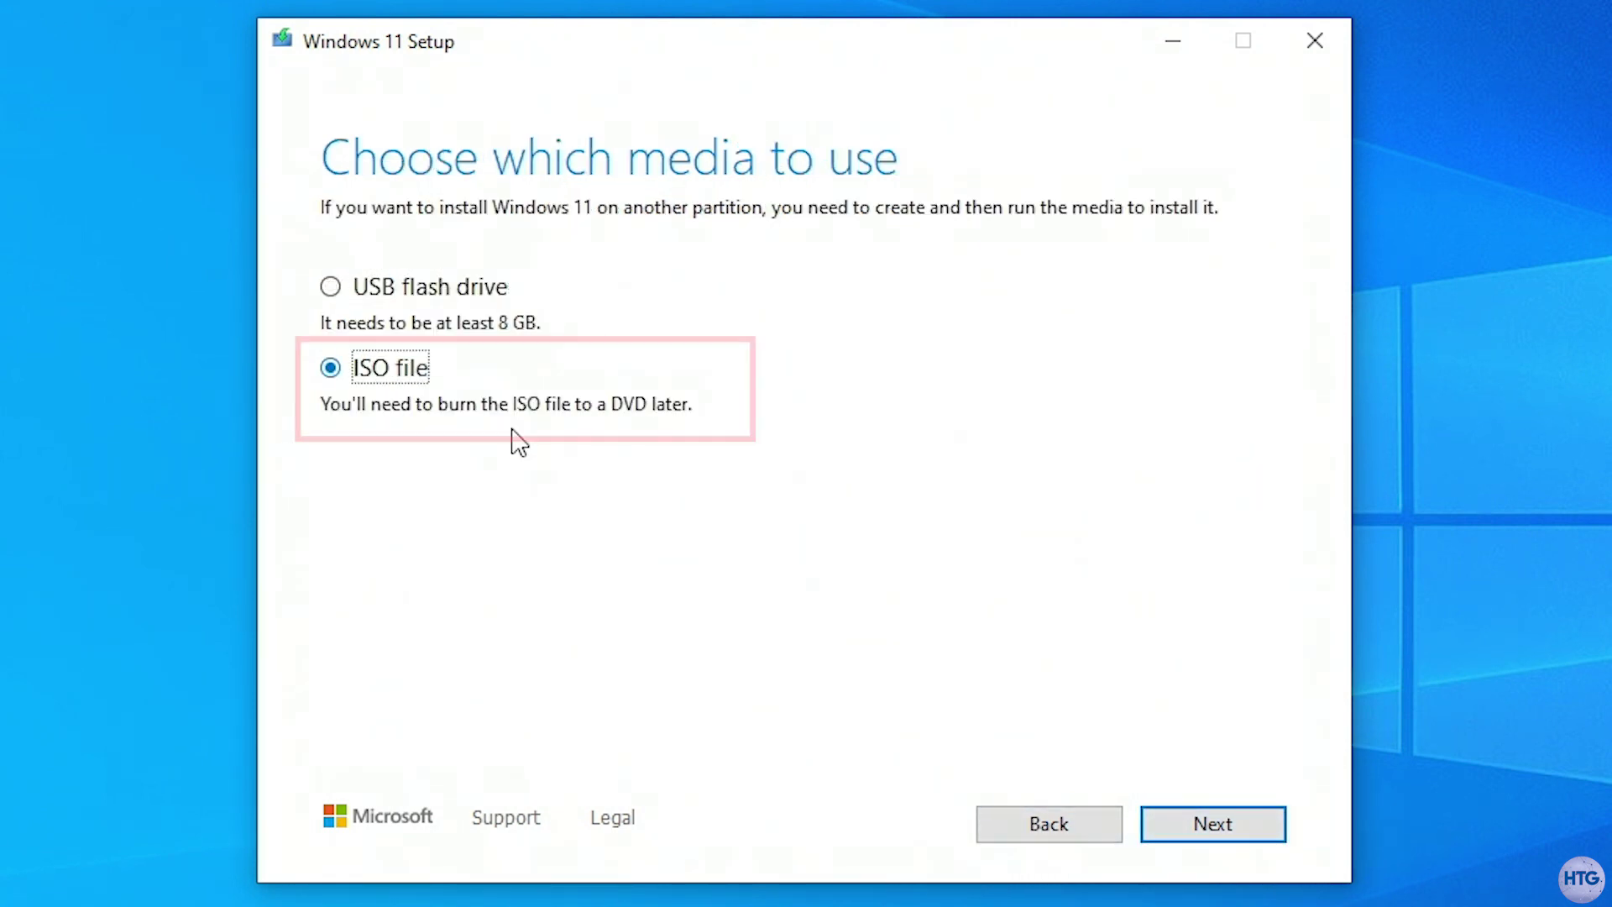
{"action": "left_click", "coordinate": [1203, 834]}
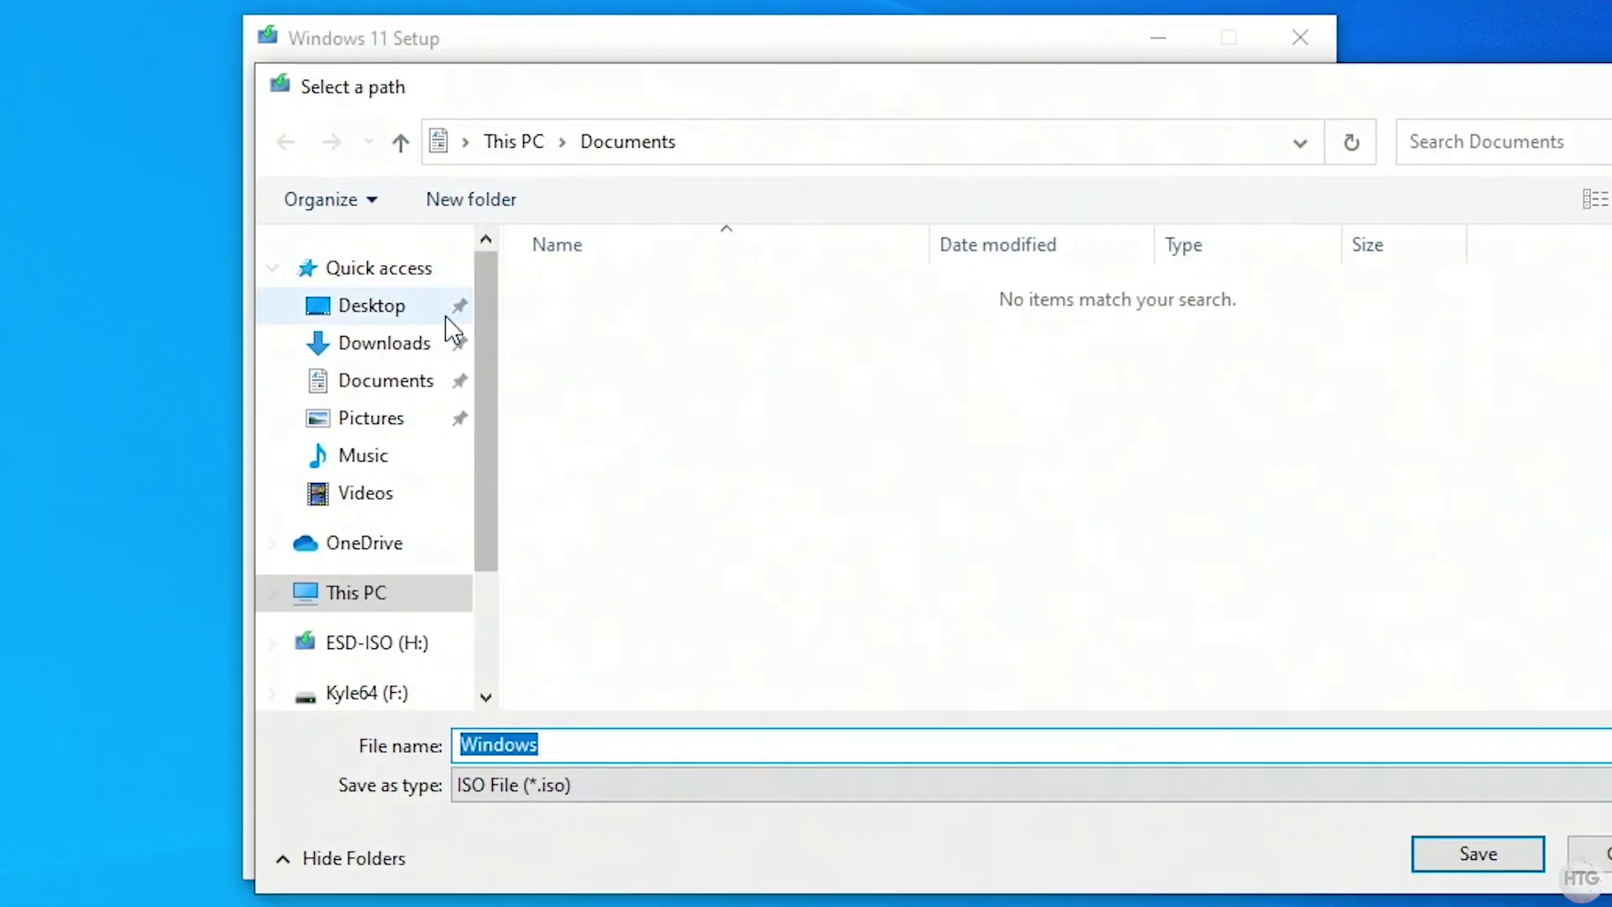
Save Windows.iso to the Desktop and finish the Media Creation Tool once it's built
{"action": "left_click", "coordinate": [377, 347]}
{"action": "left_click", "coordinate": [383, 325]}
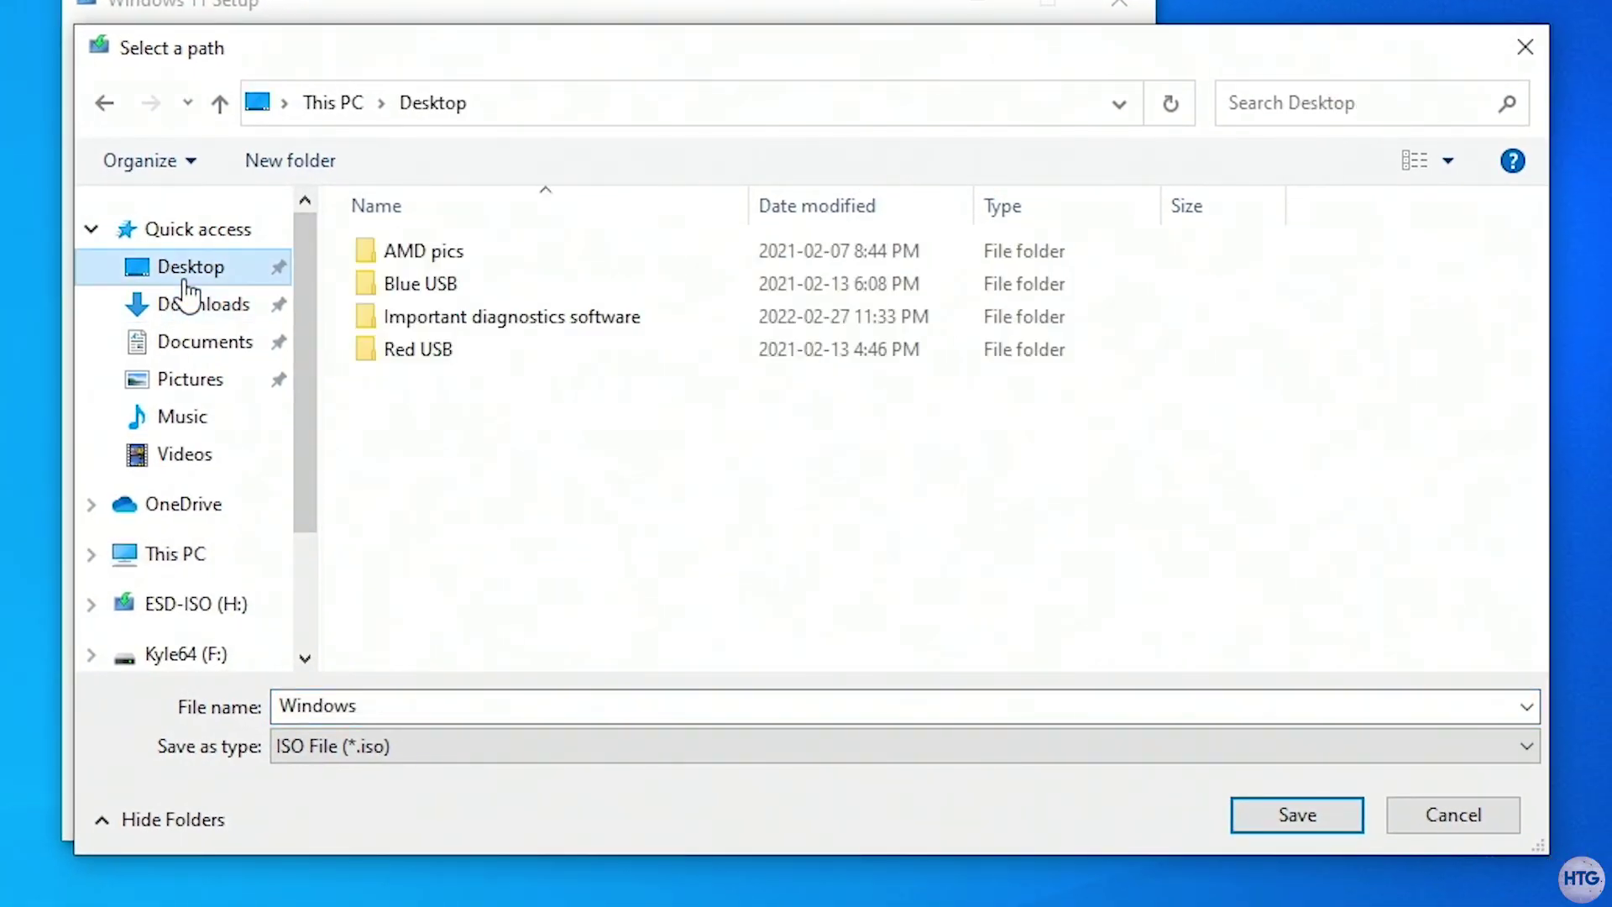
{"action": "left_click", "coordinate": [1299, 815]}
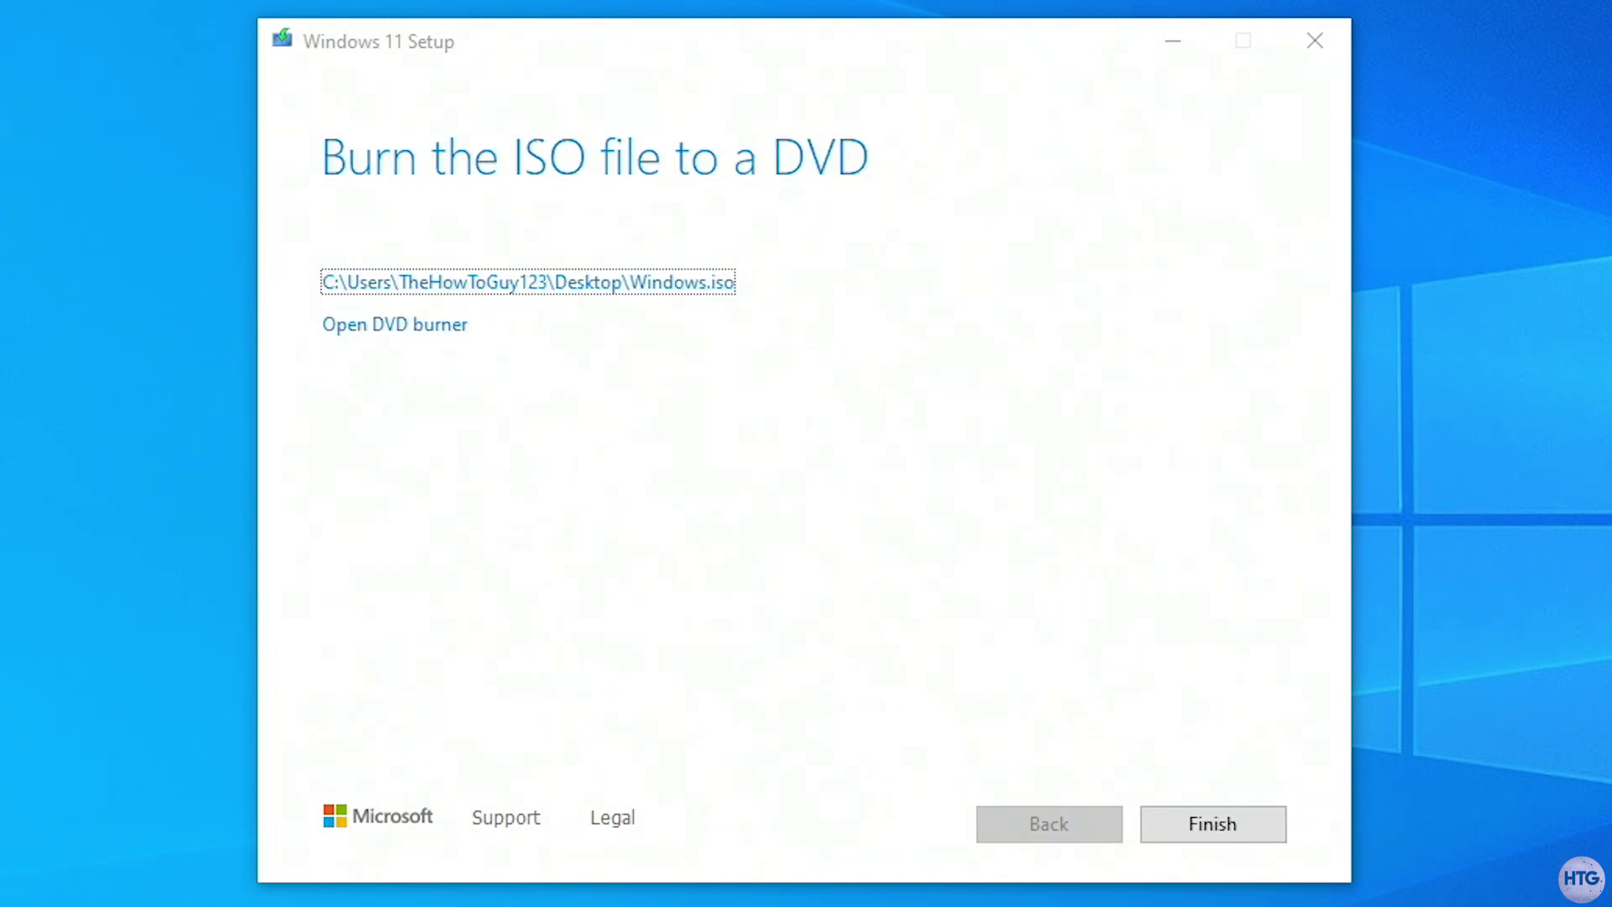
{"action": "left_click", "coordinate": [1241, 834]}
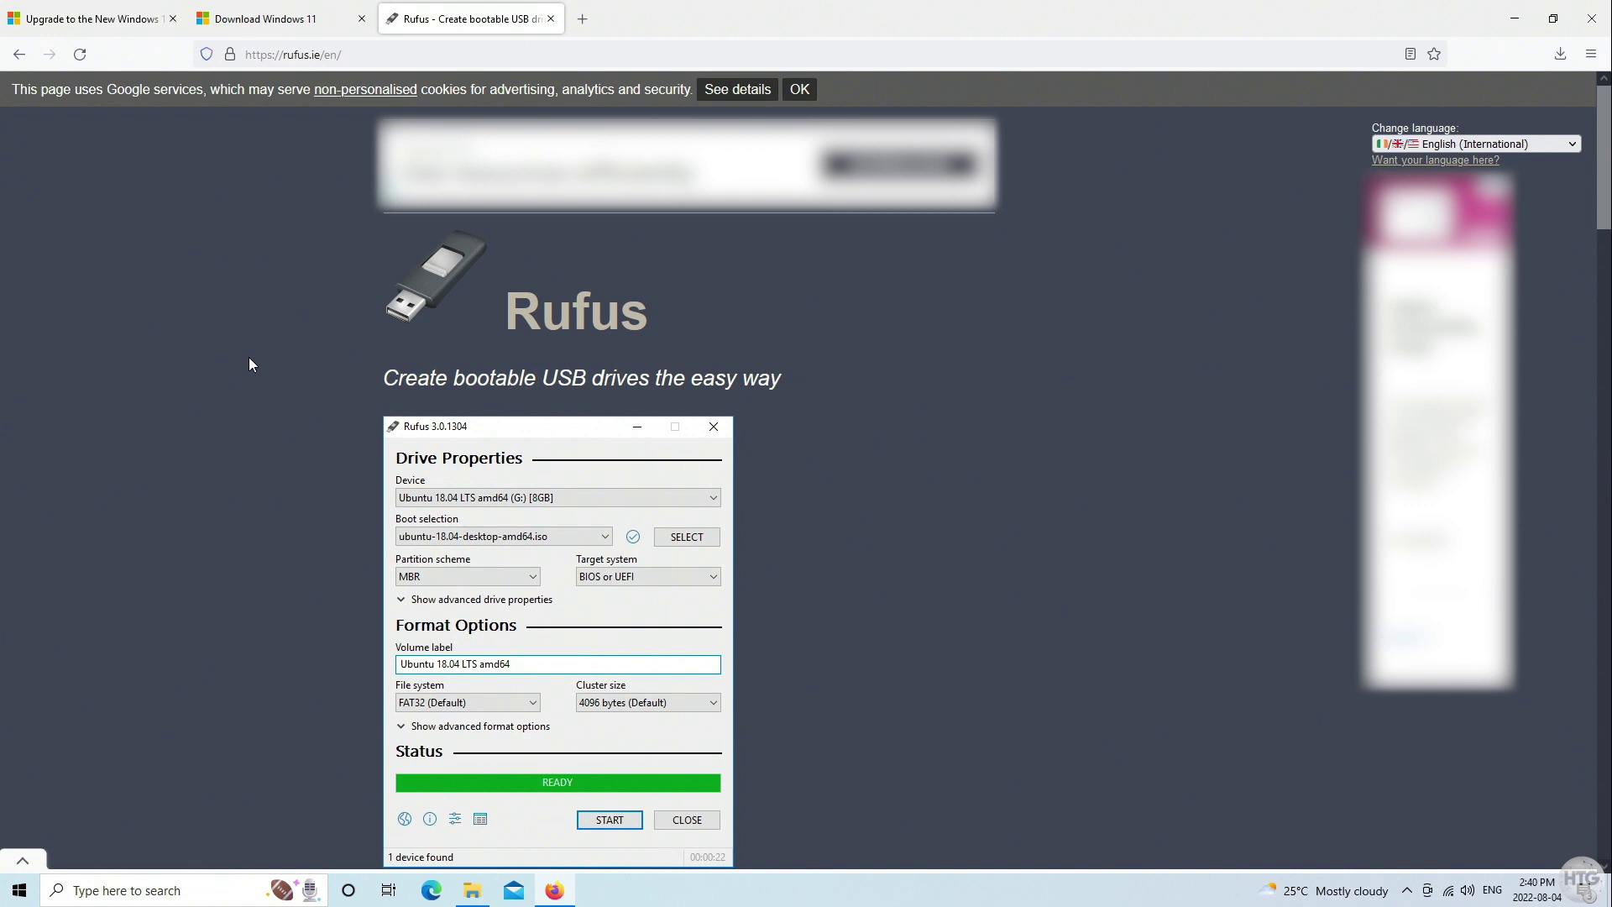
Run the rufus-3.20.exe downloaded from the Rufus site
{"action": "scroll", "coordinate": [250, 363], "scroll_direction": "down", "scroll_amount": 8}
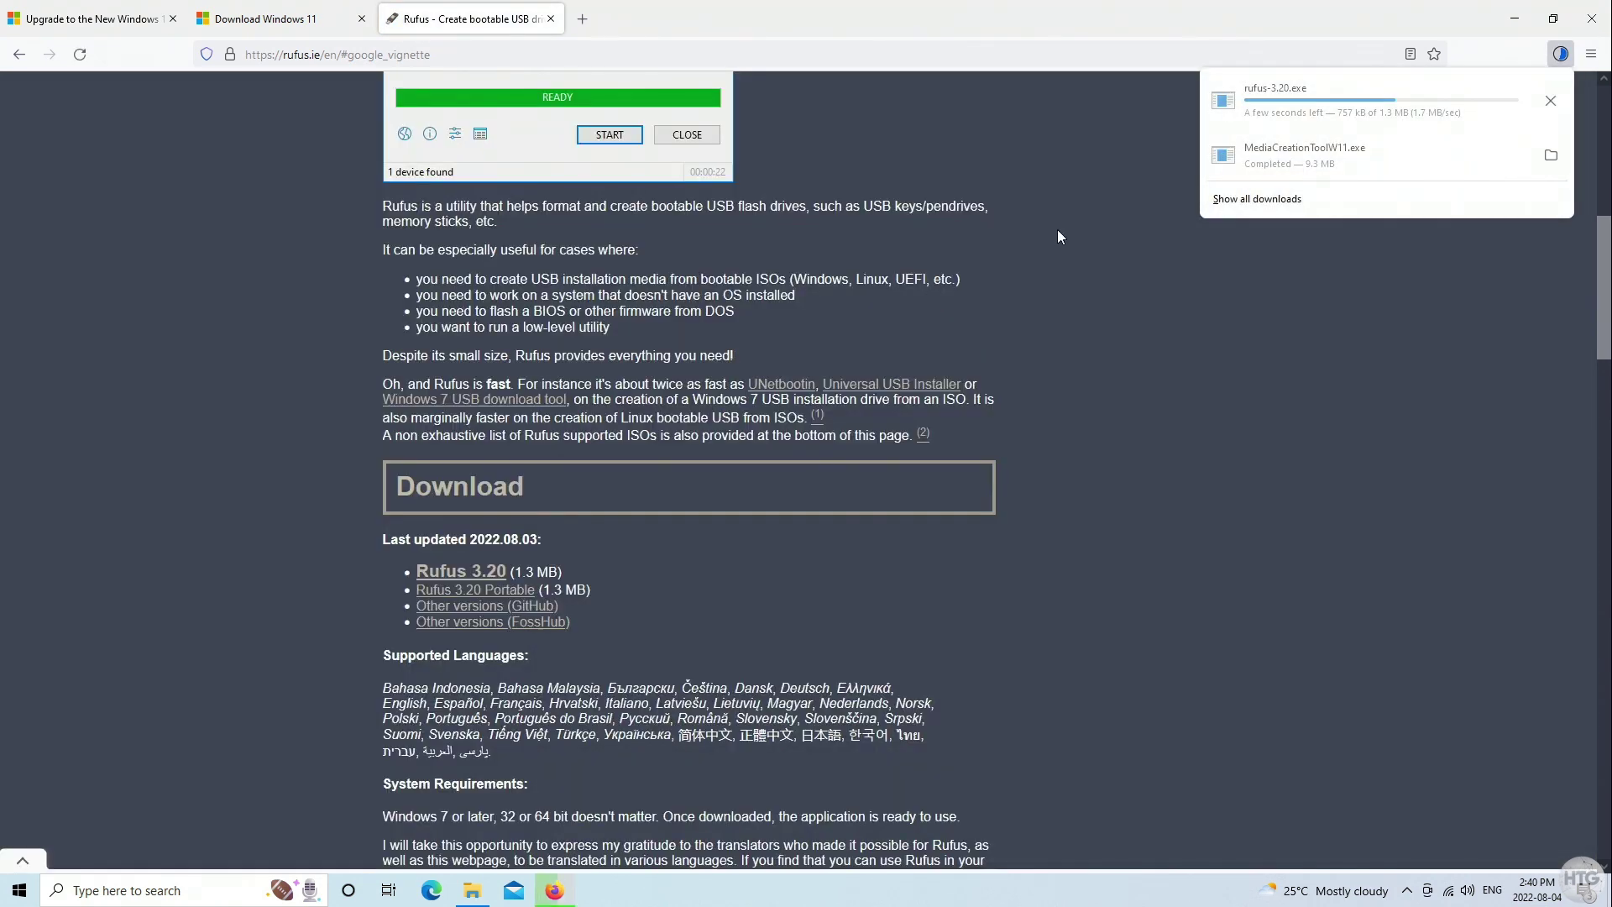
{"action": "left_click", "coordinate": [1353, 94]}
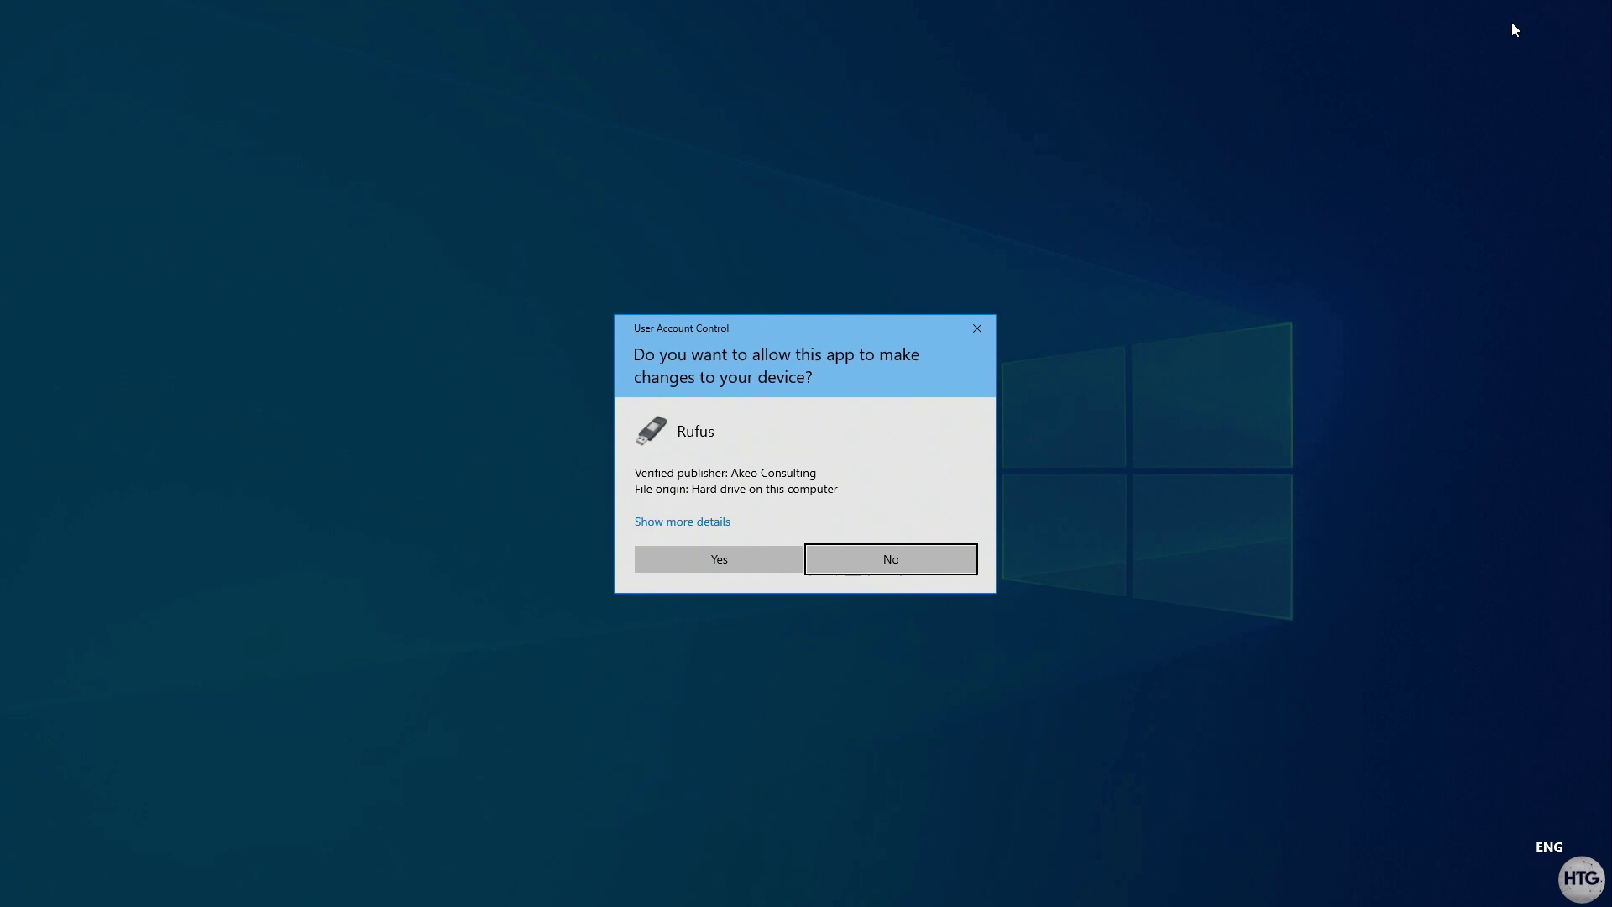
Allow Rufus through UAC, minimise Firefox, and permit Rufus to check for updates online
{"action": "left_click", "coordinate": [752, 556]}
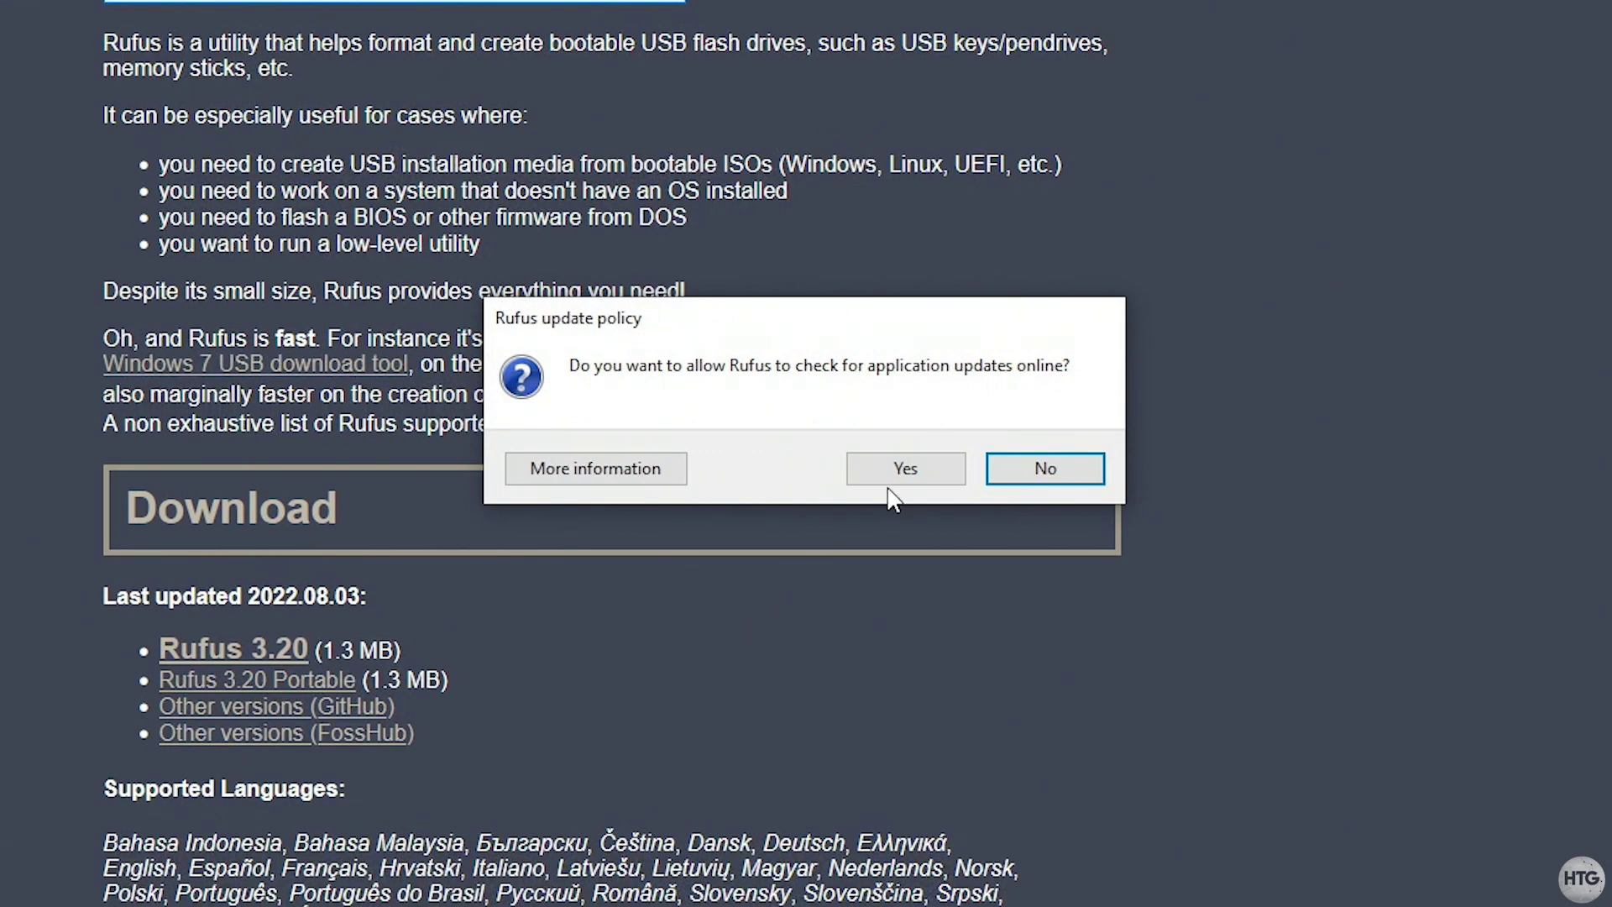
{"action": "left_click", "coordinate": [1438, 50]}
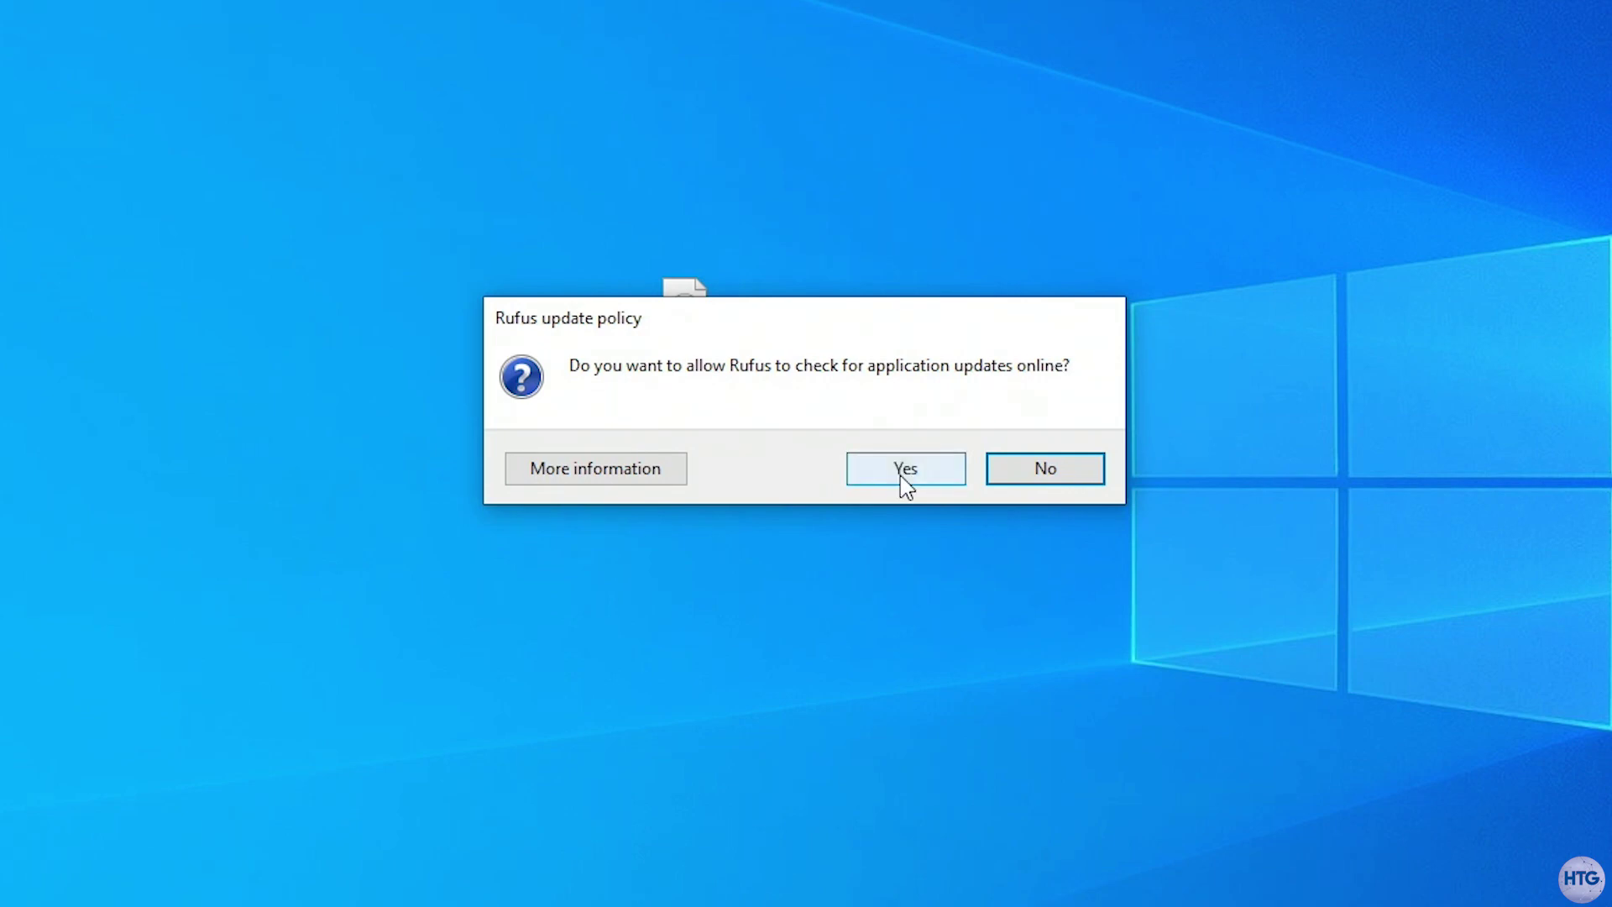
{"action": "left_click", "coordinate": [902, 475]}
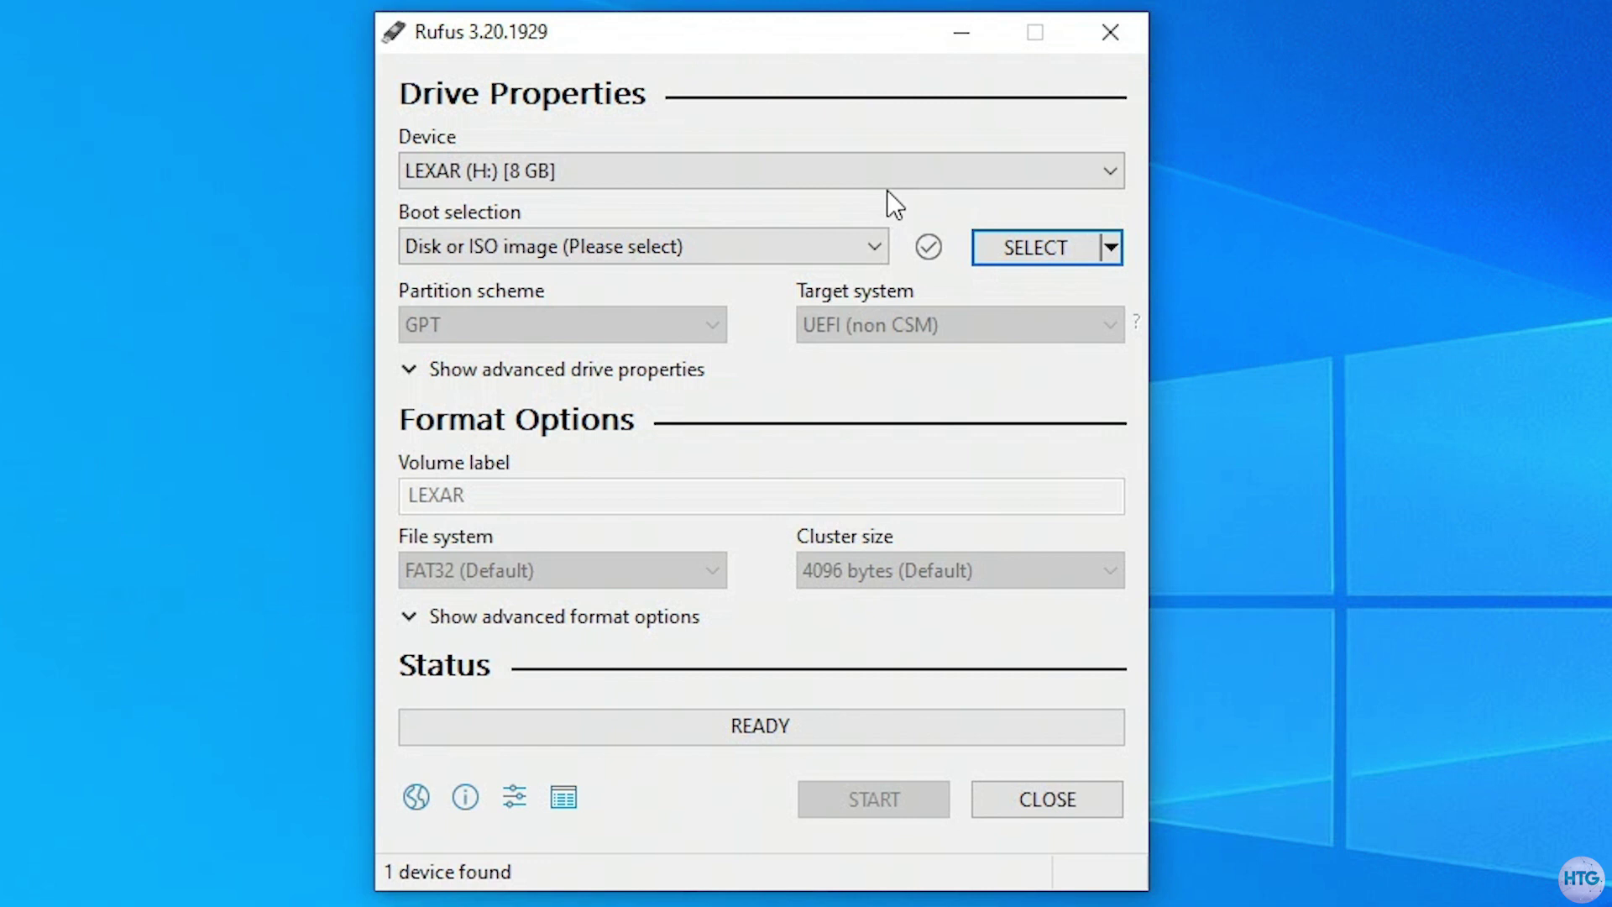
Keep LEXAR (H:) 8 GB as the device and select Windows.iso from the Desktop
{"action": "left_click", "coordinate": [884, 183]}
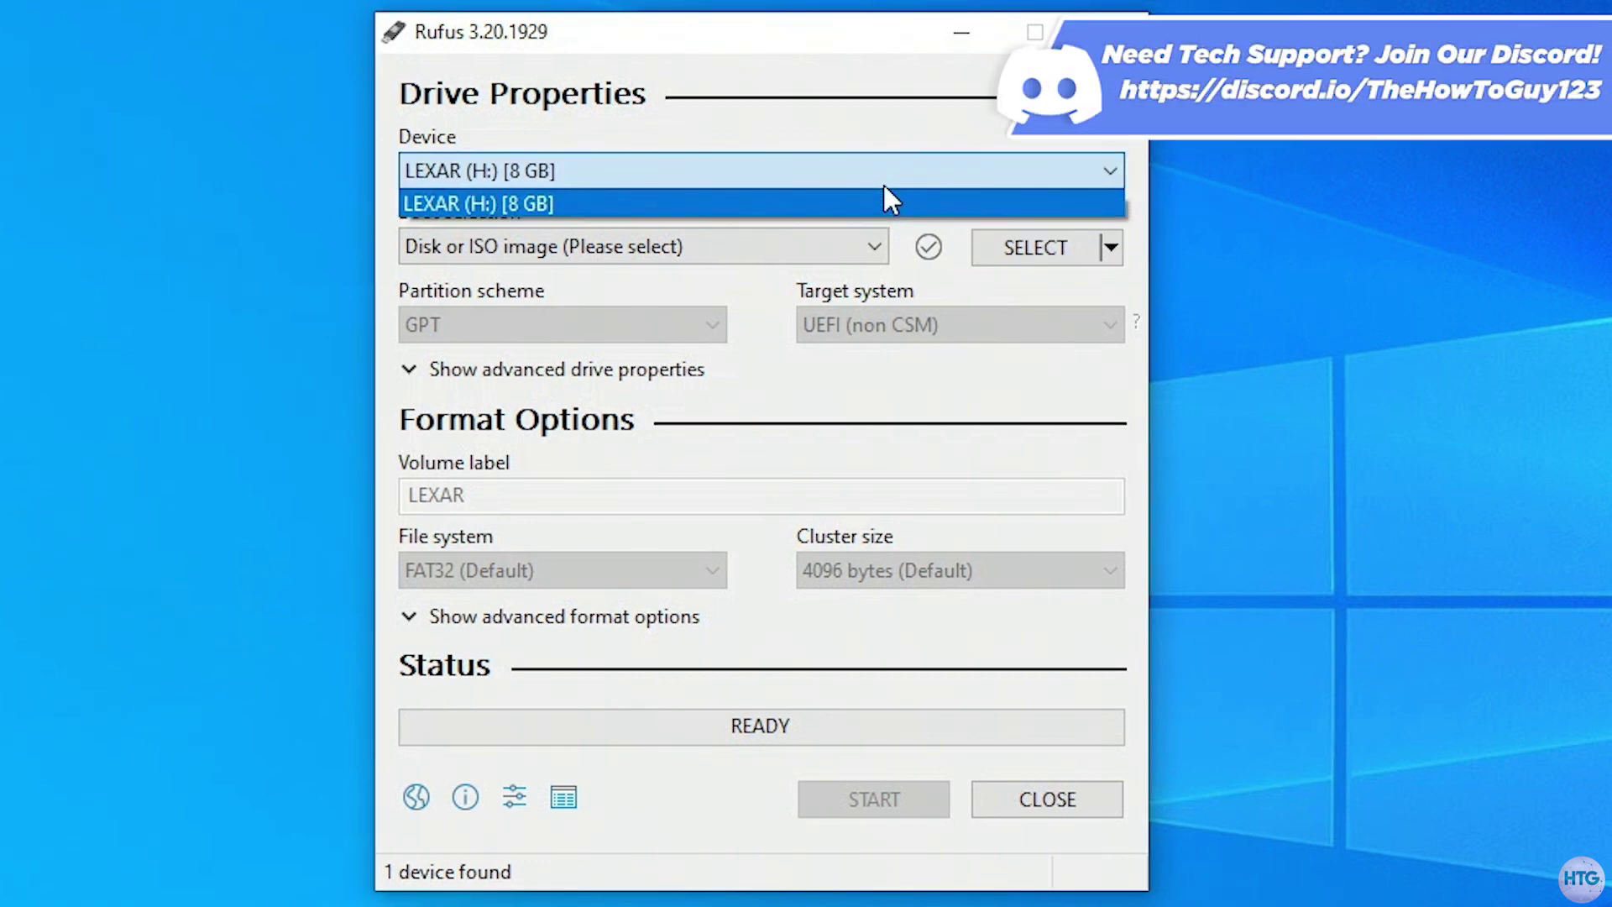
{"action": "left_click", "coordinate": [883, 188]}
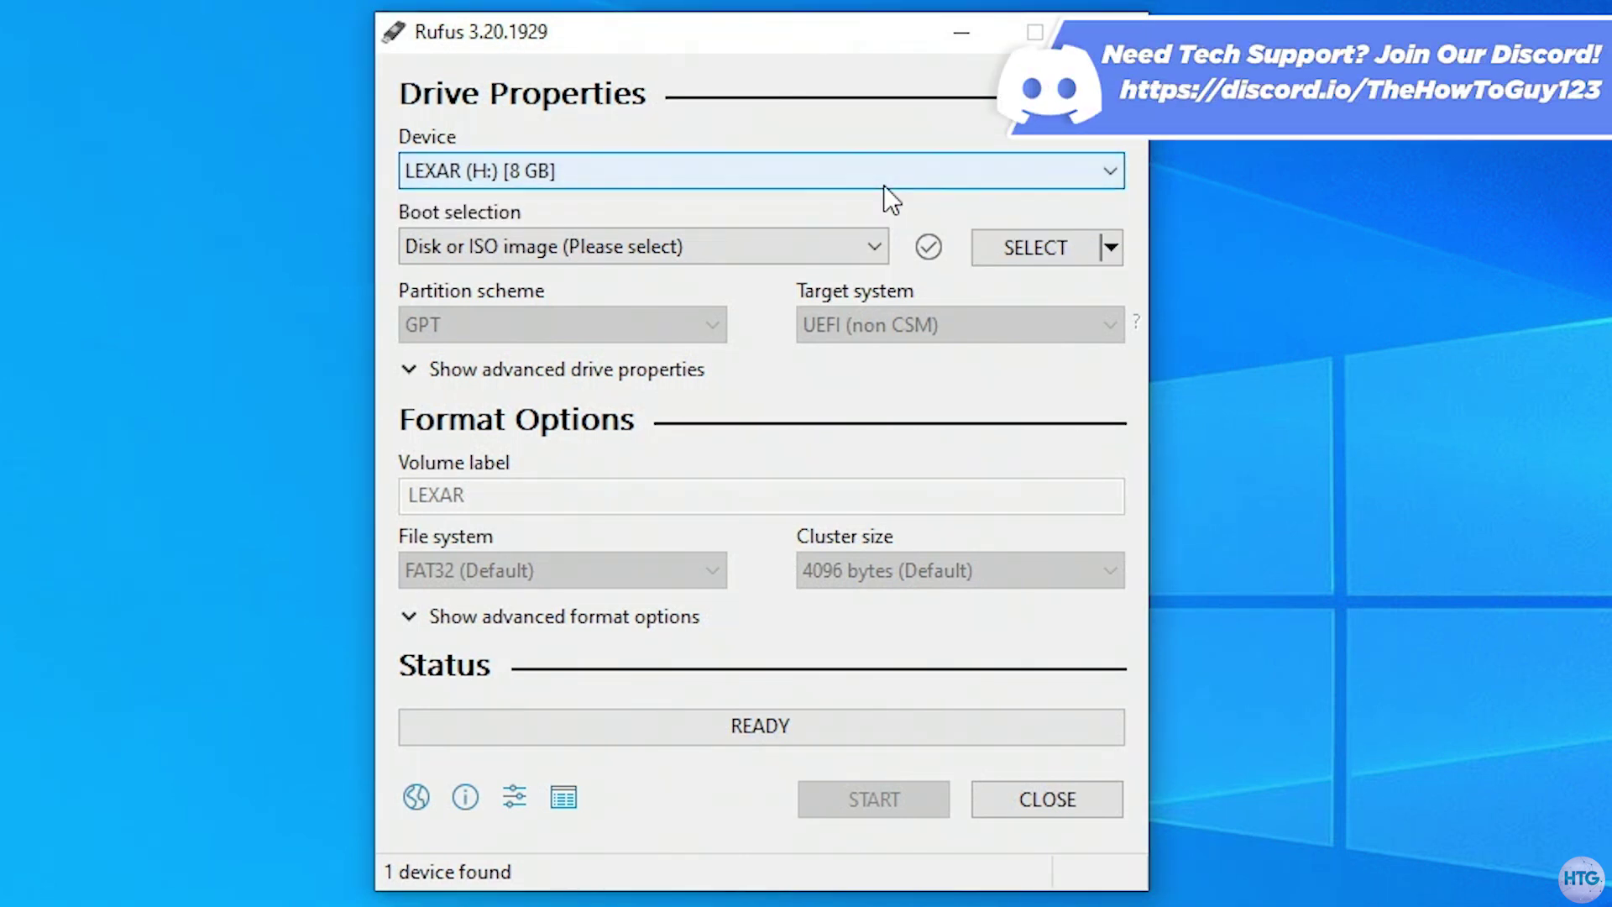
{"action": "left_click", "coordinate": [999, 248]}
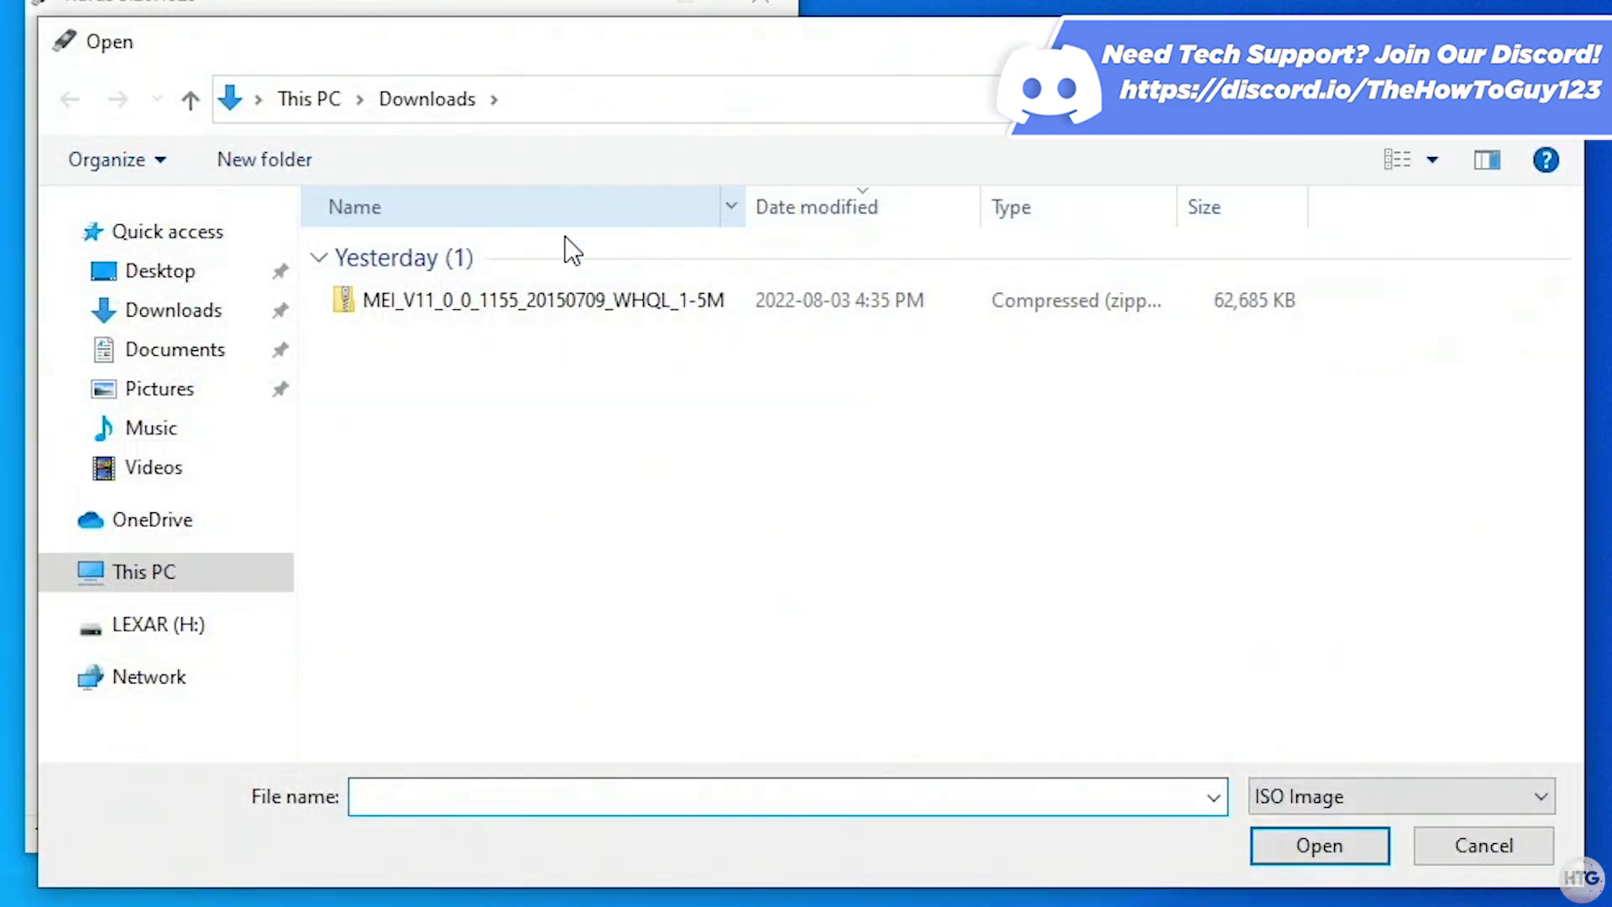
{"action": "left_click", "coordinate": [158, 275]}
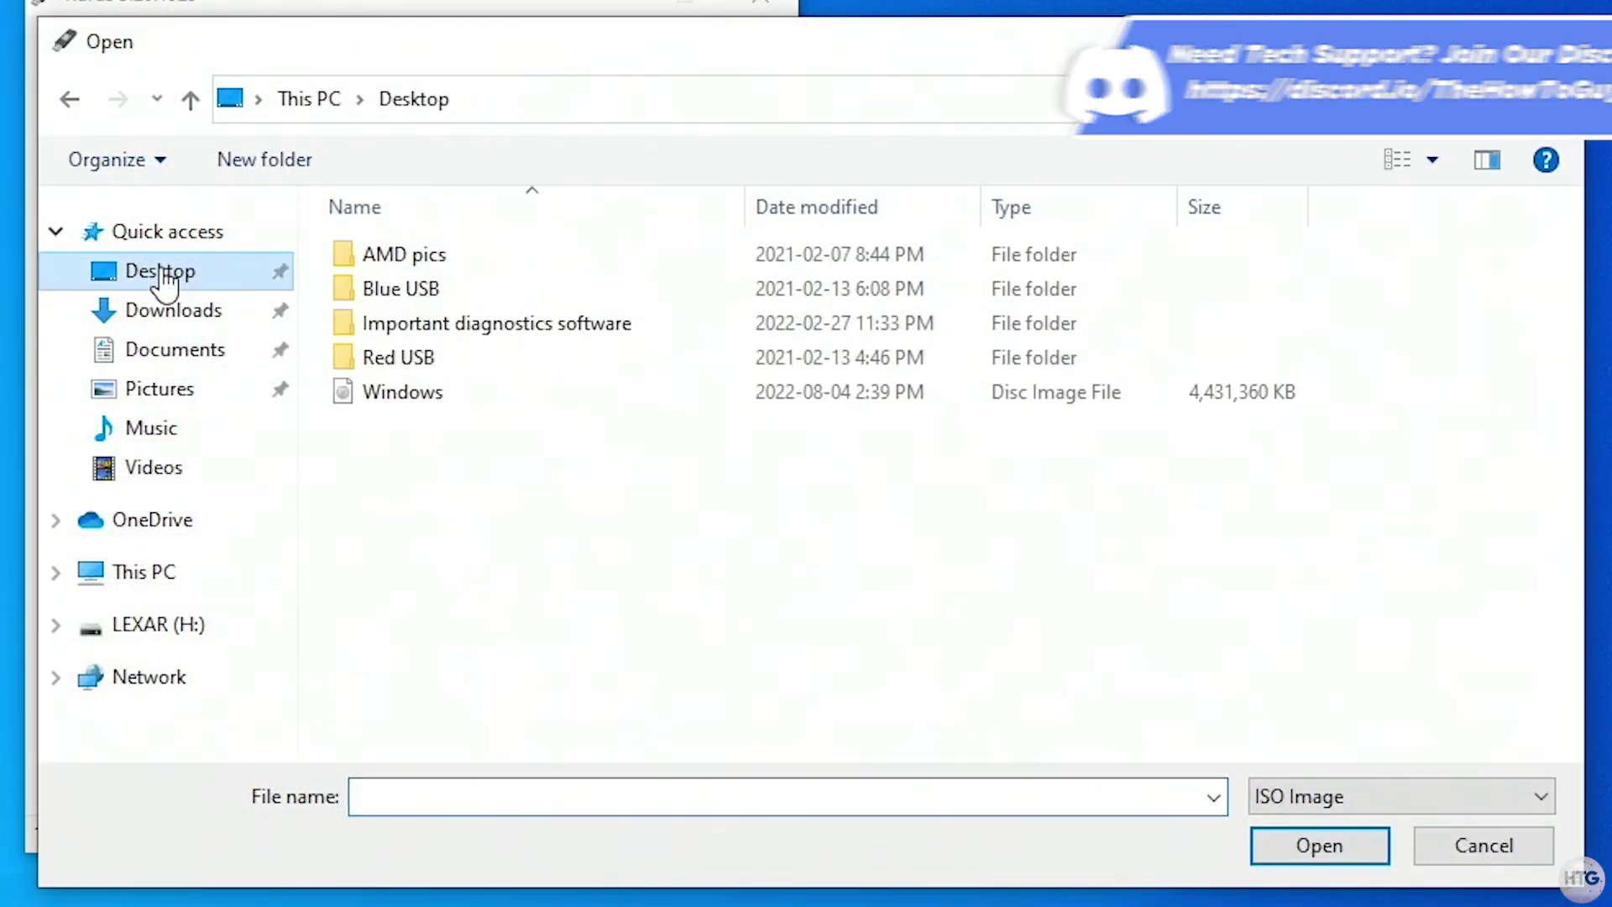
{"action": "double_click", "coordinate": [401, 393]}
Keep Standard Windows installation, GPT and UEFI (non CSM), then start writing the USB
{"action": "left_click", "coordinate": [403, 263]}
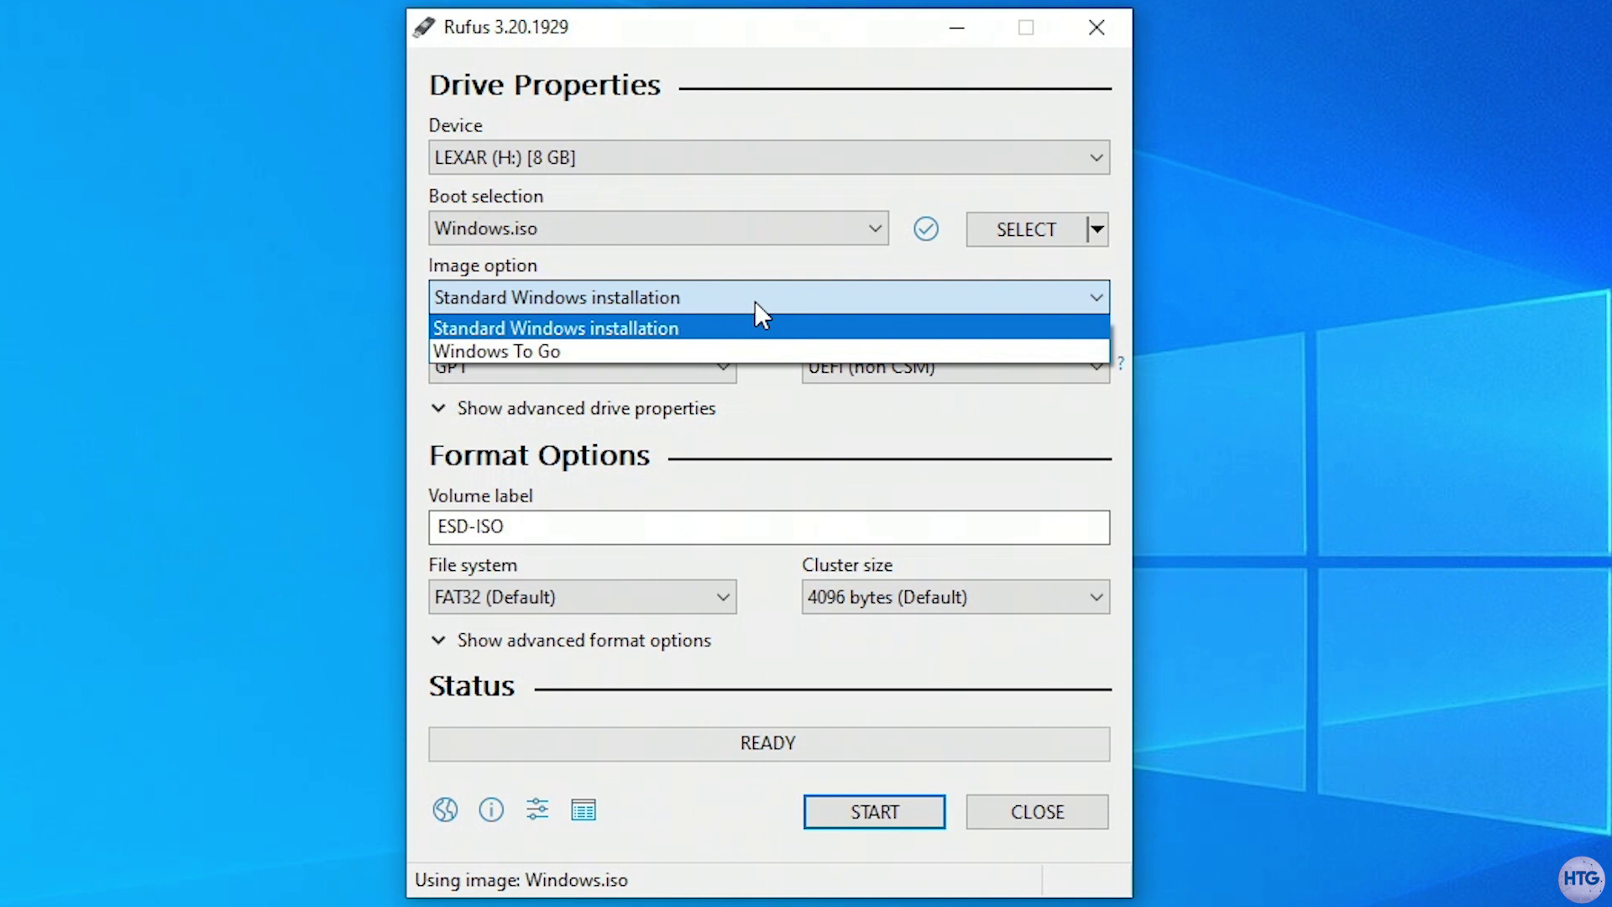
{"action": "left_click", "coordinate": [754, 302]}
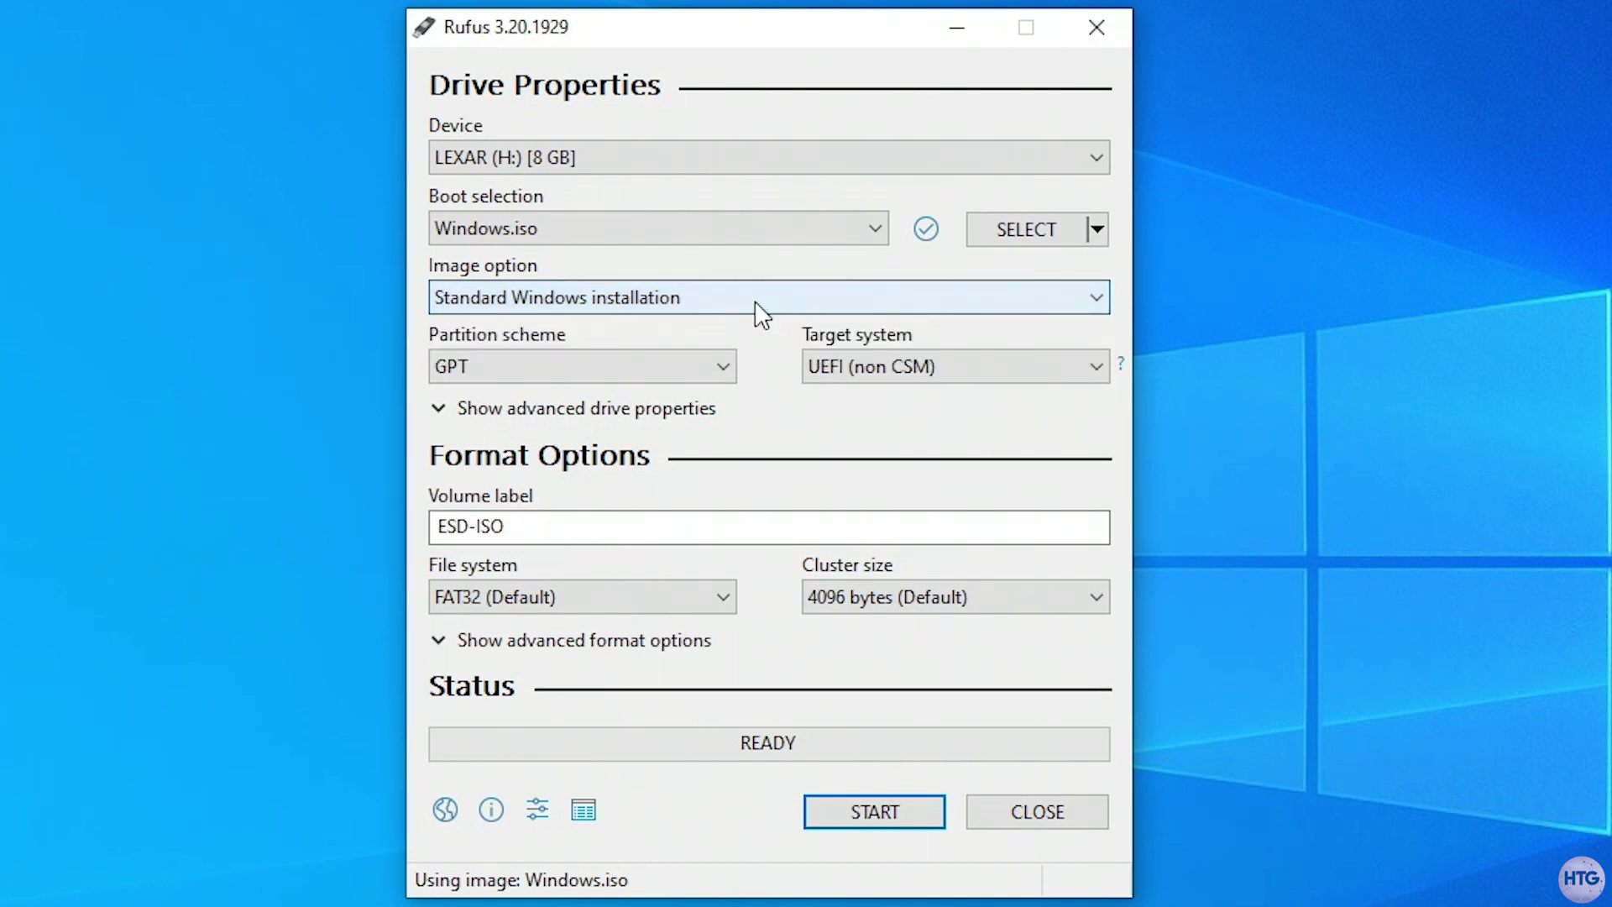
{"action": "left_click", "coordinate": [683, 369]}
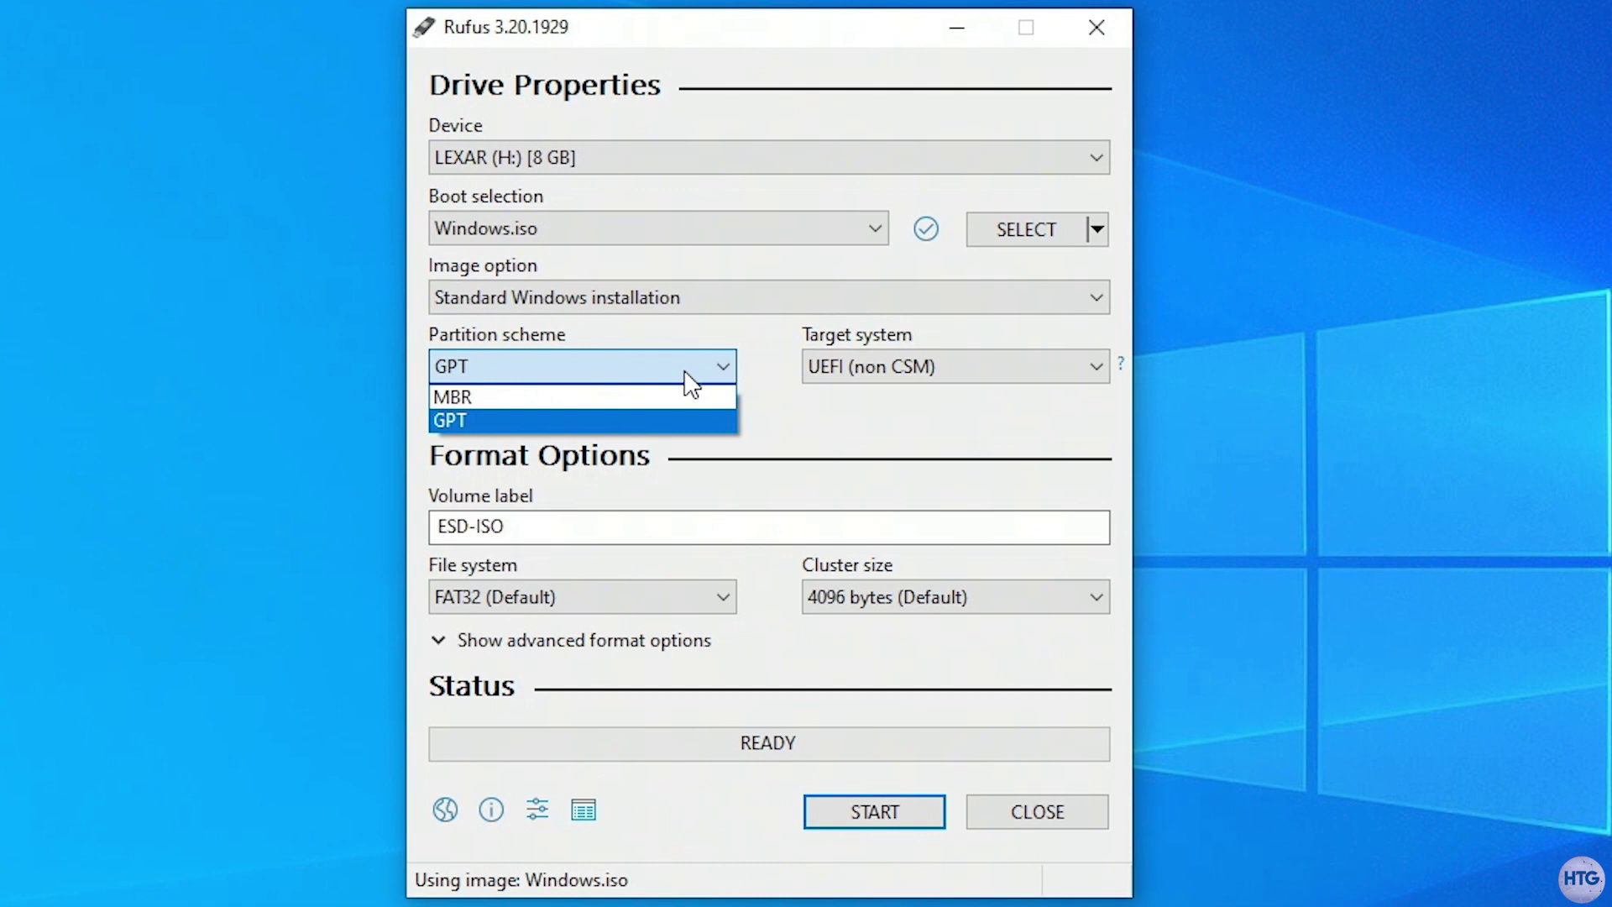
{"action": "left_click", "coordinate": [684, 371]}
{"action": "left_click", "coordinate": [1024, 366]}
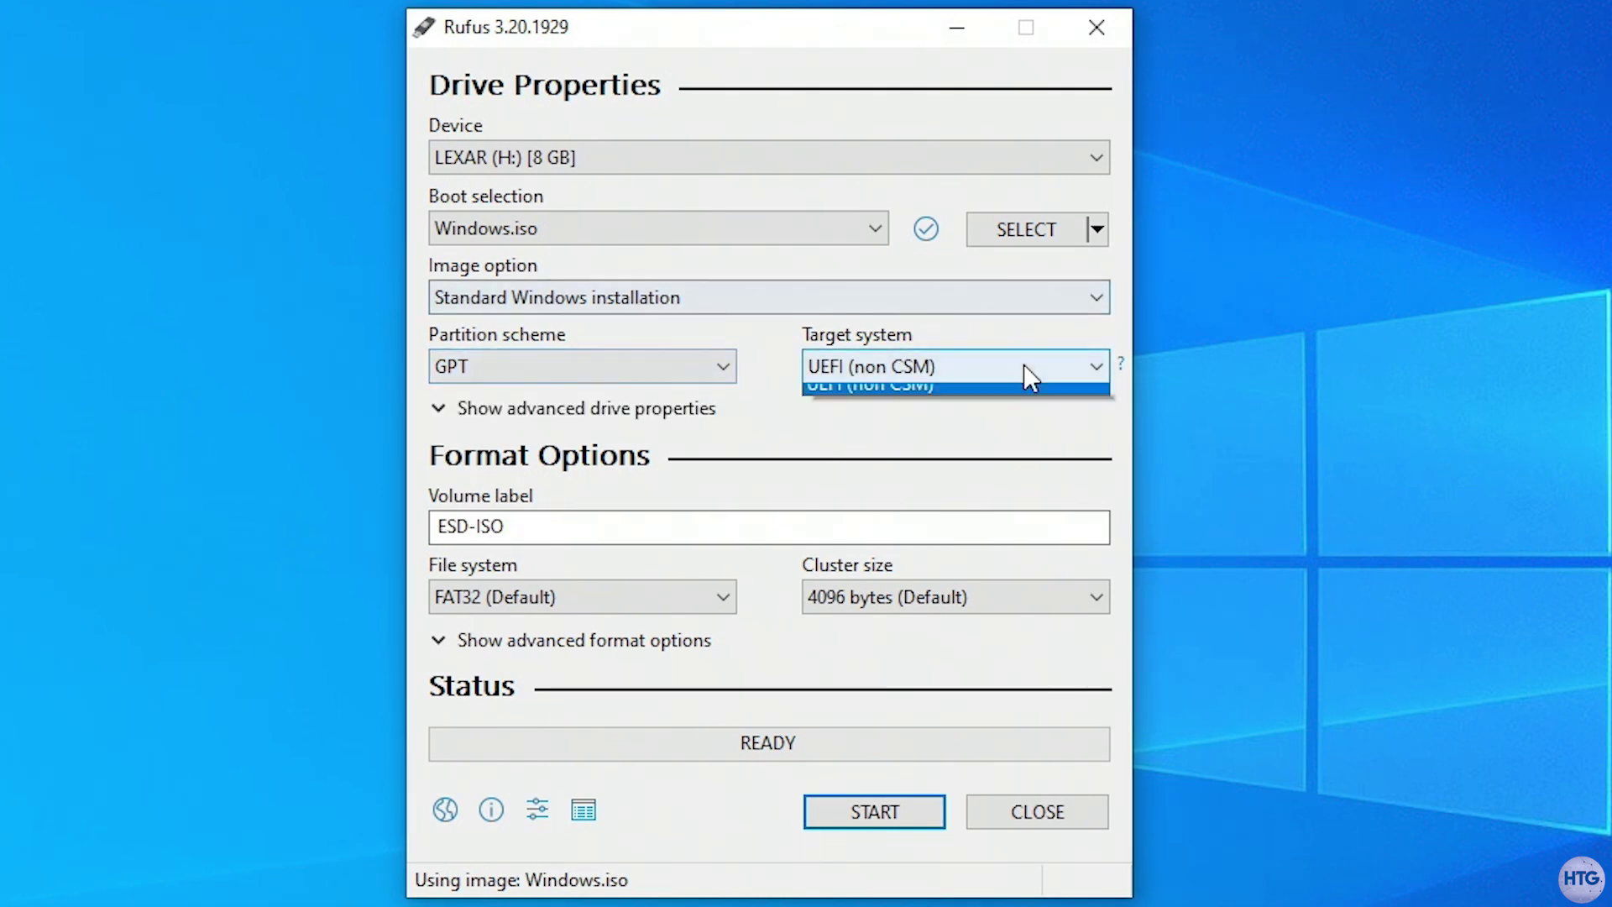
{"action": "left_click", "coordinate": [1024, 366]}
{"action": "left_click", "coordinate": [1024, 366]}
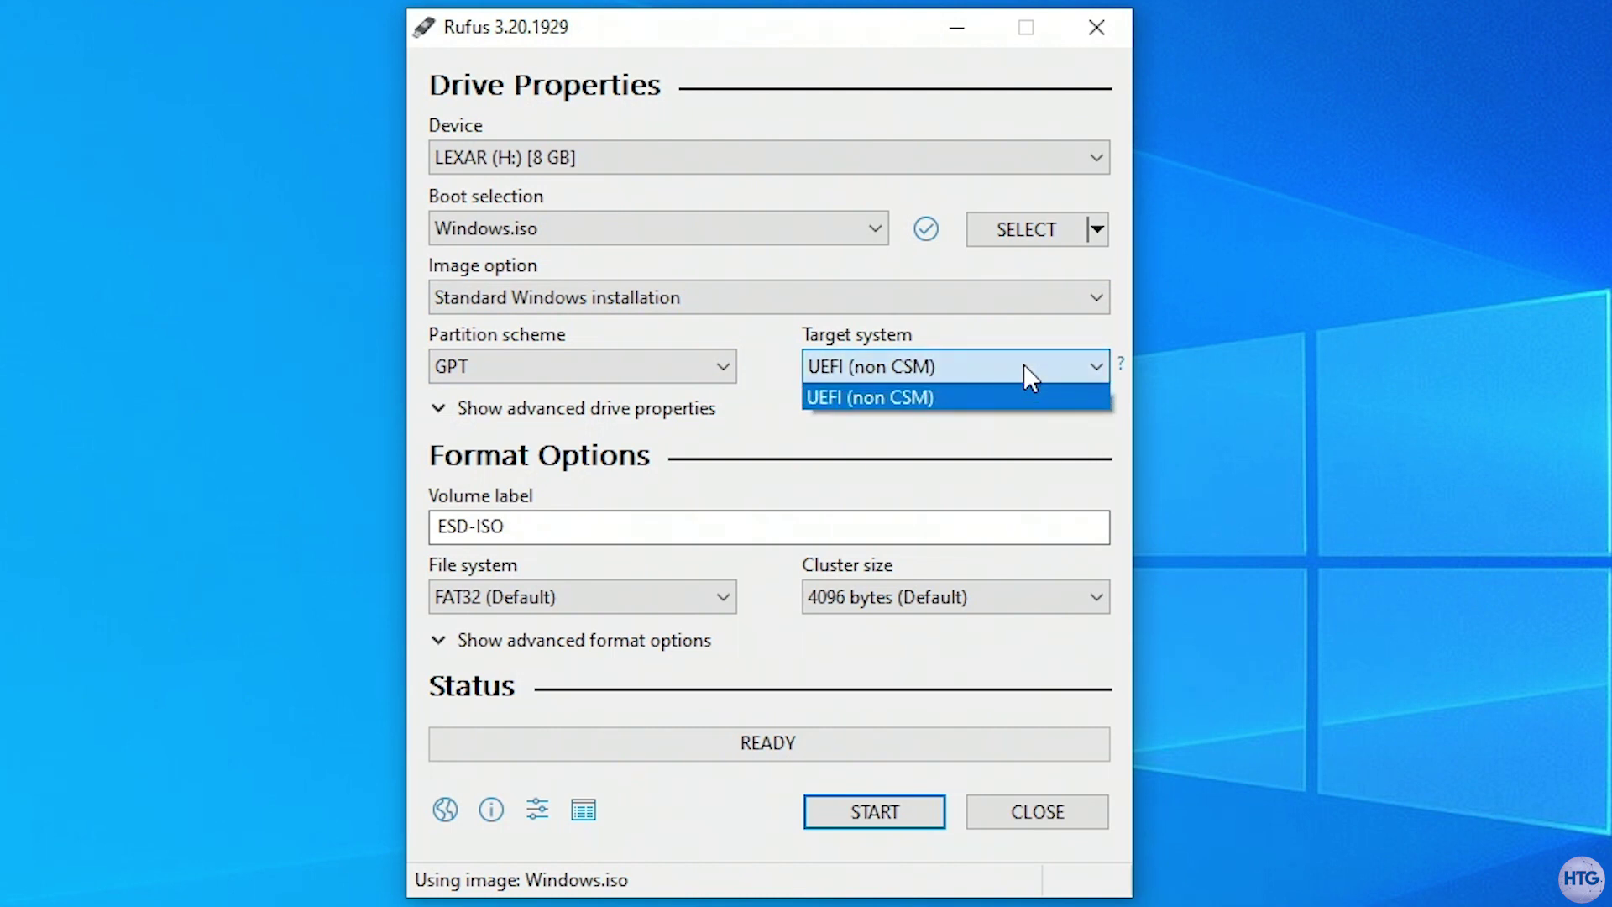
{"action": "left_click", "coordinate": [1024, 365]}
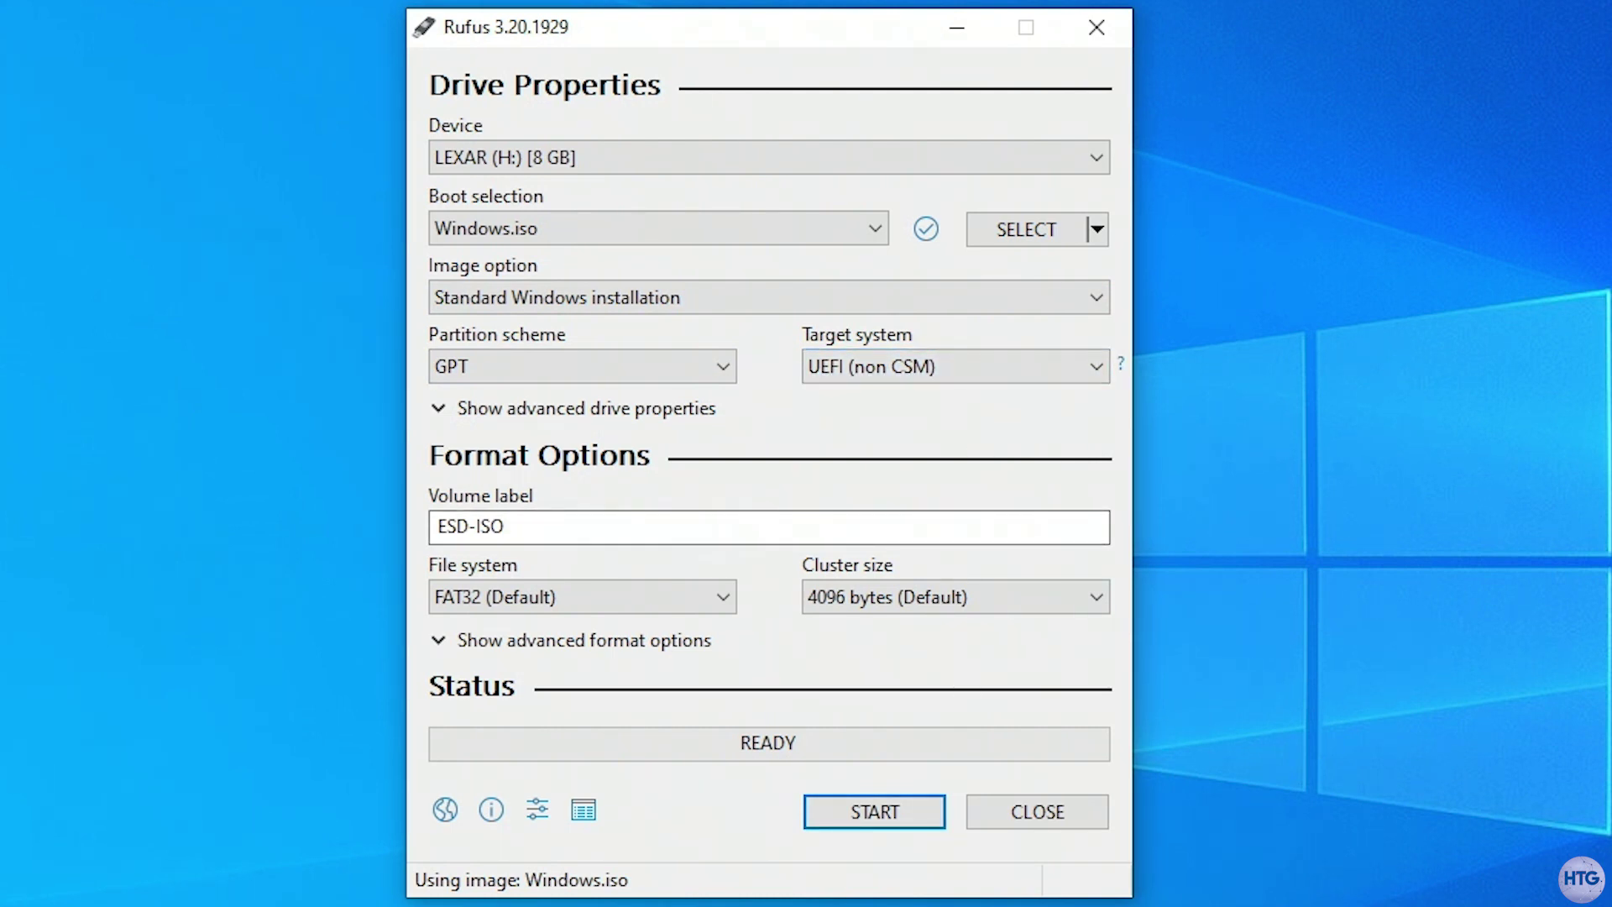
{"action": "left_click", "coordinate": [829, 814]}
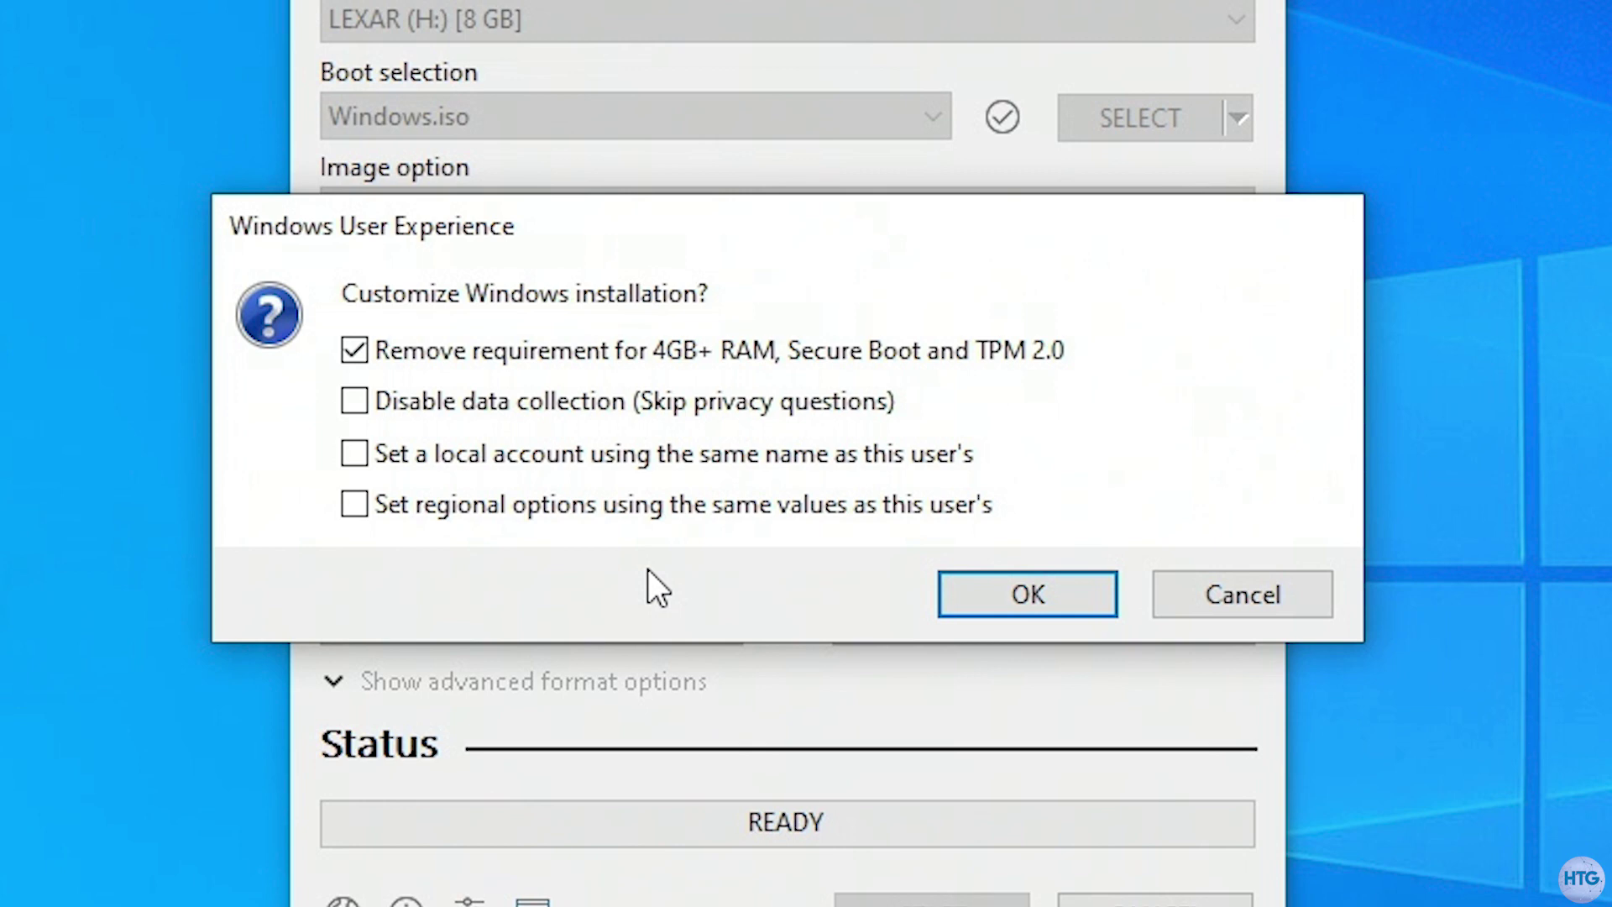
Write the TPM, Secure Boot and RAM bypass installer to the LEXAR drive, accepting the data-erase warning
{"action": "left_click", "coordinate": [1030, 589]}
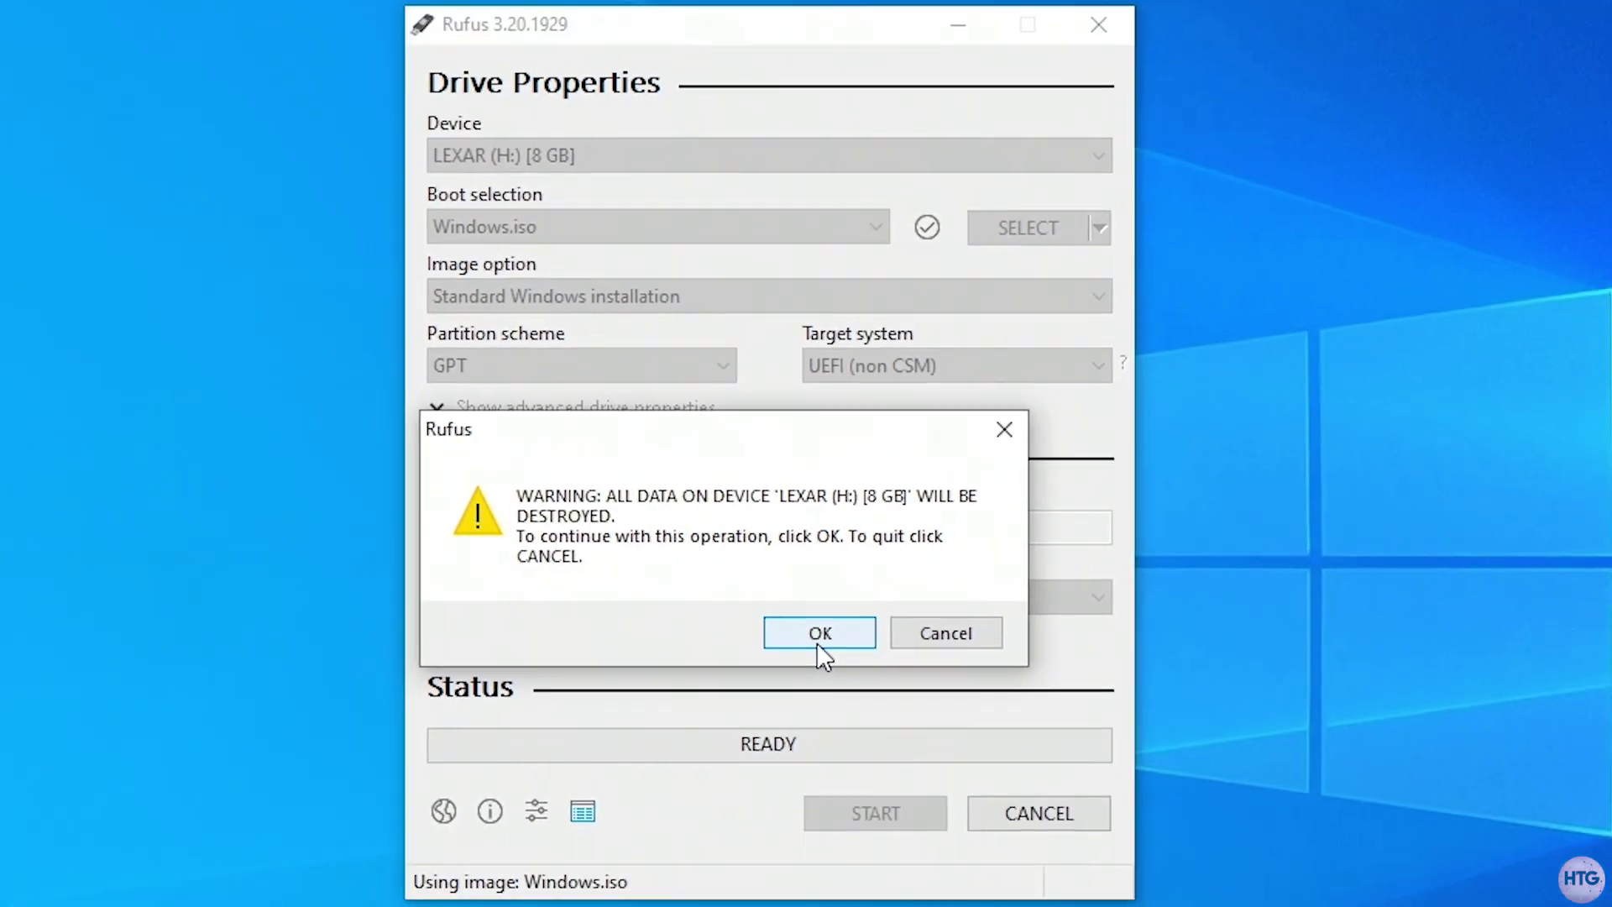
{"action": "left_click", "coordinate": [852, 685]}
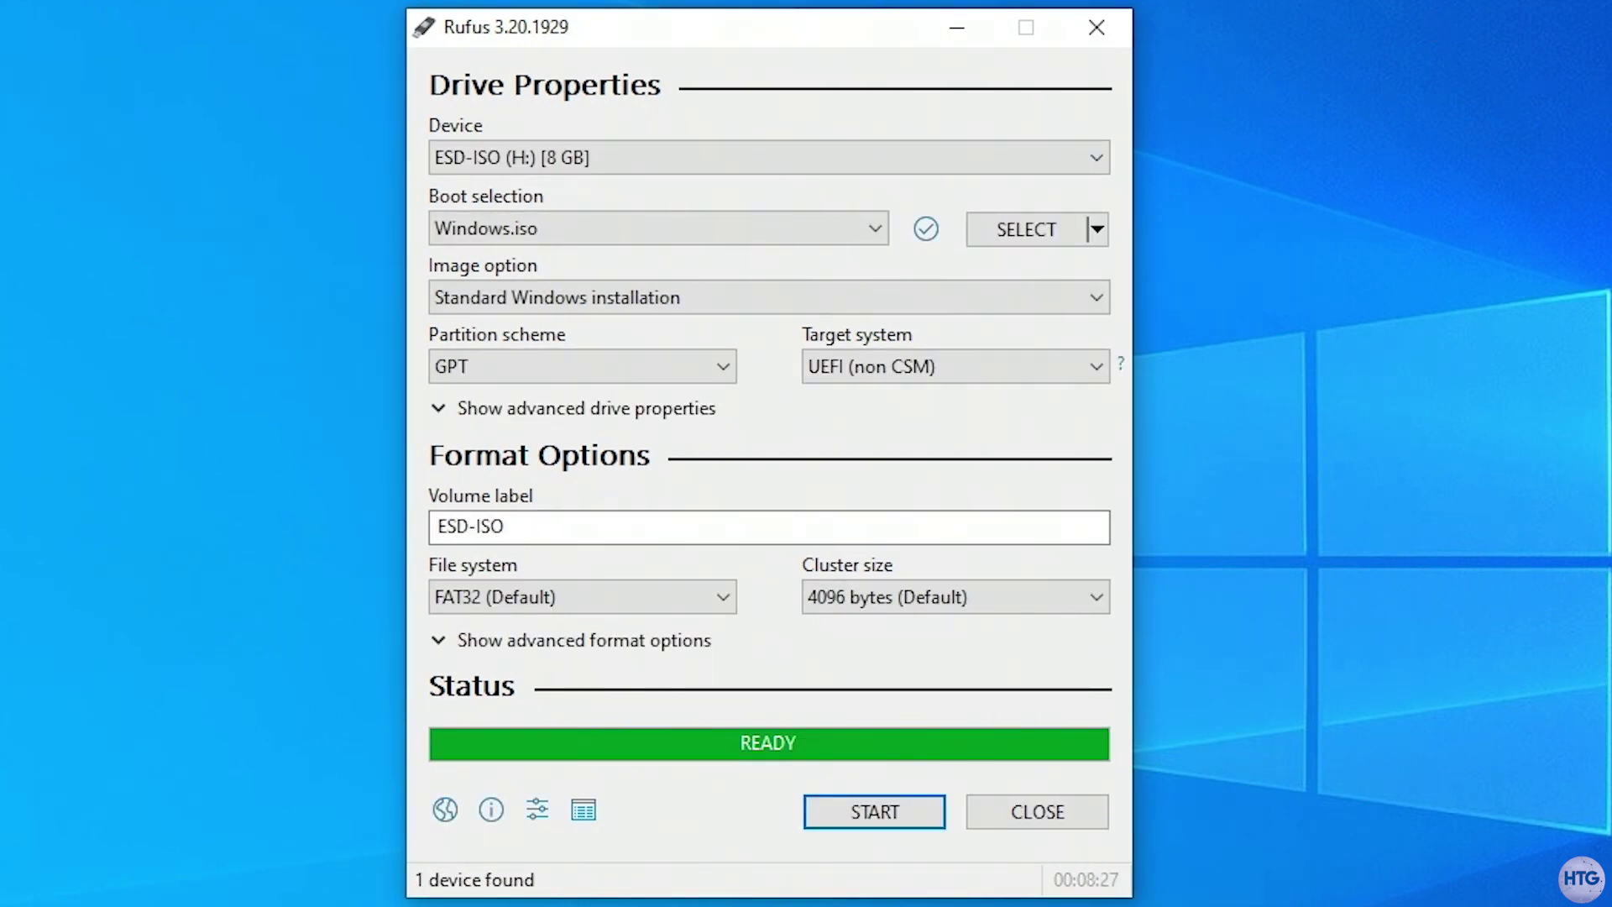
Close Rufus and run setup from the ESD-ISO (H:) drive in File Explorer
{"action": "left_click", "coordinate": [1081, 815]}
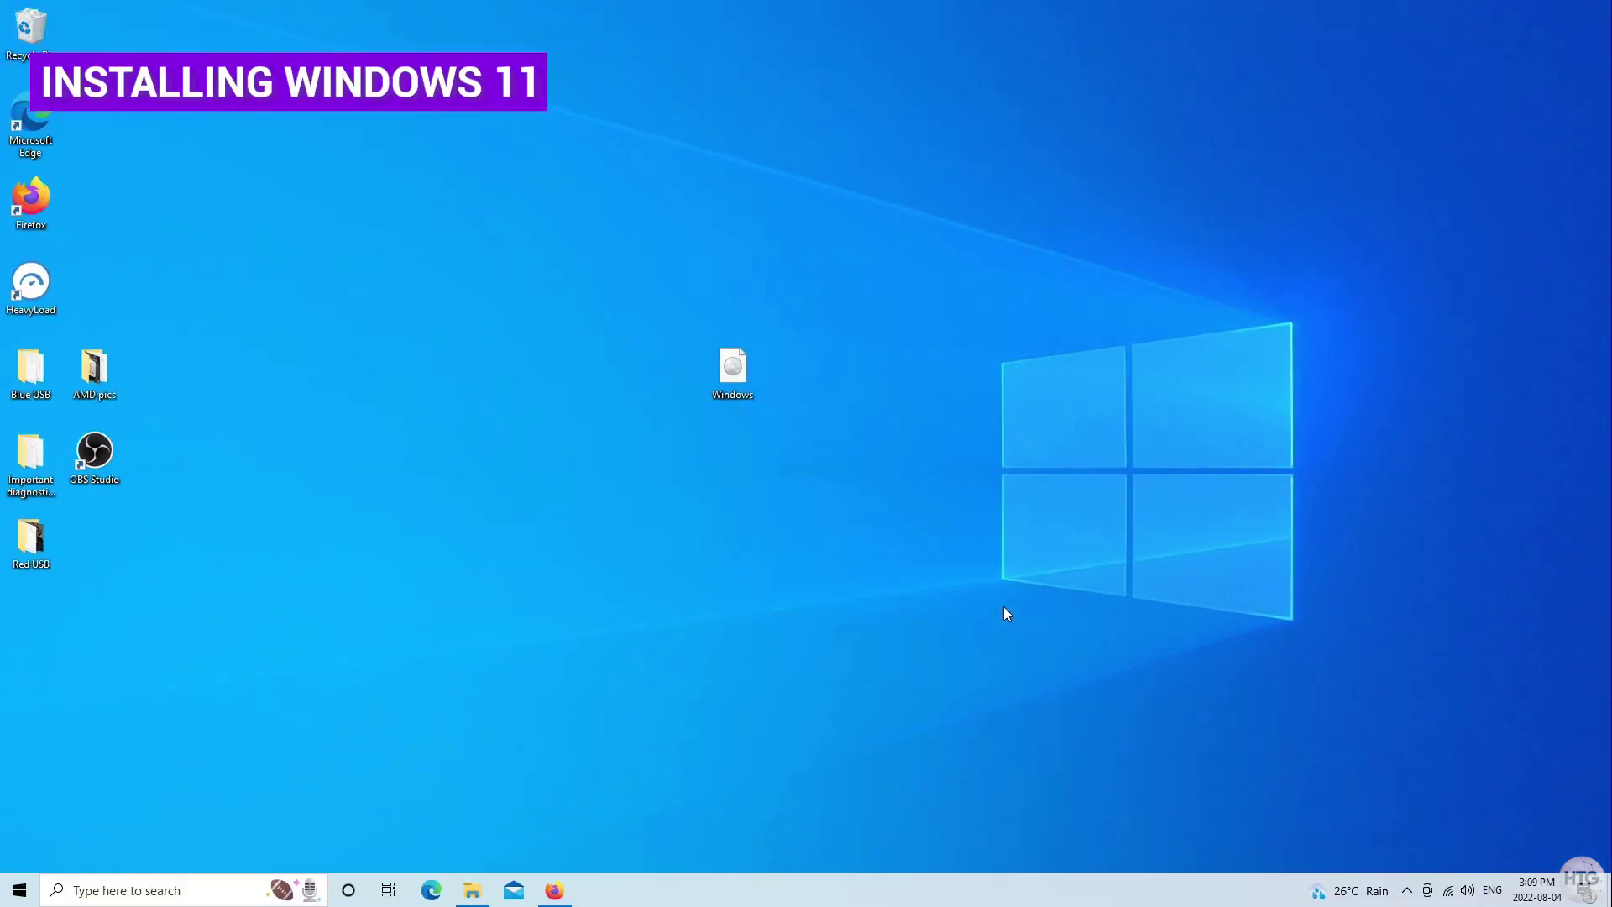
{"action": "key", "text": "super+e"}
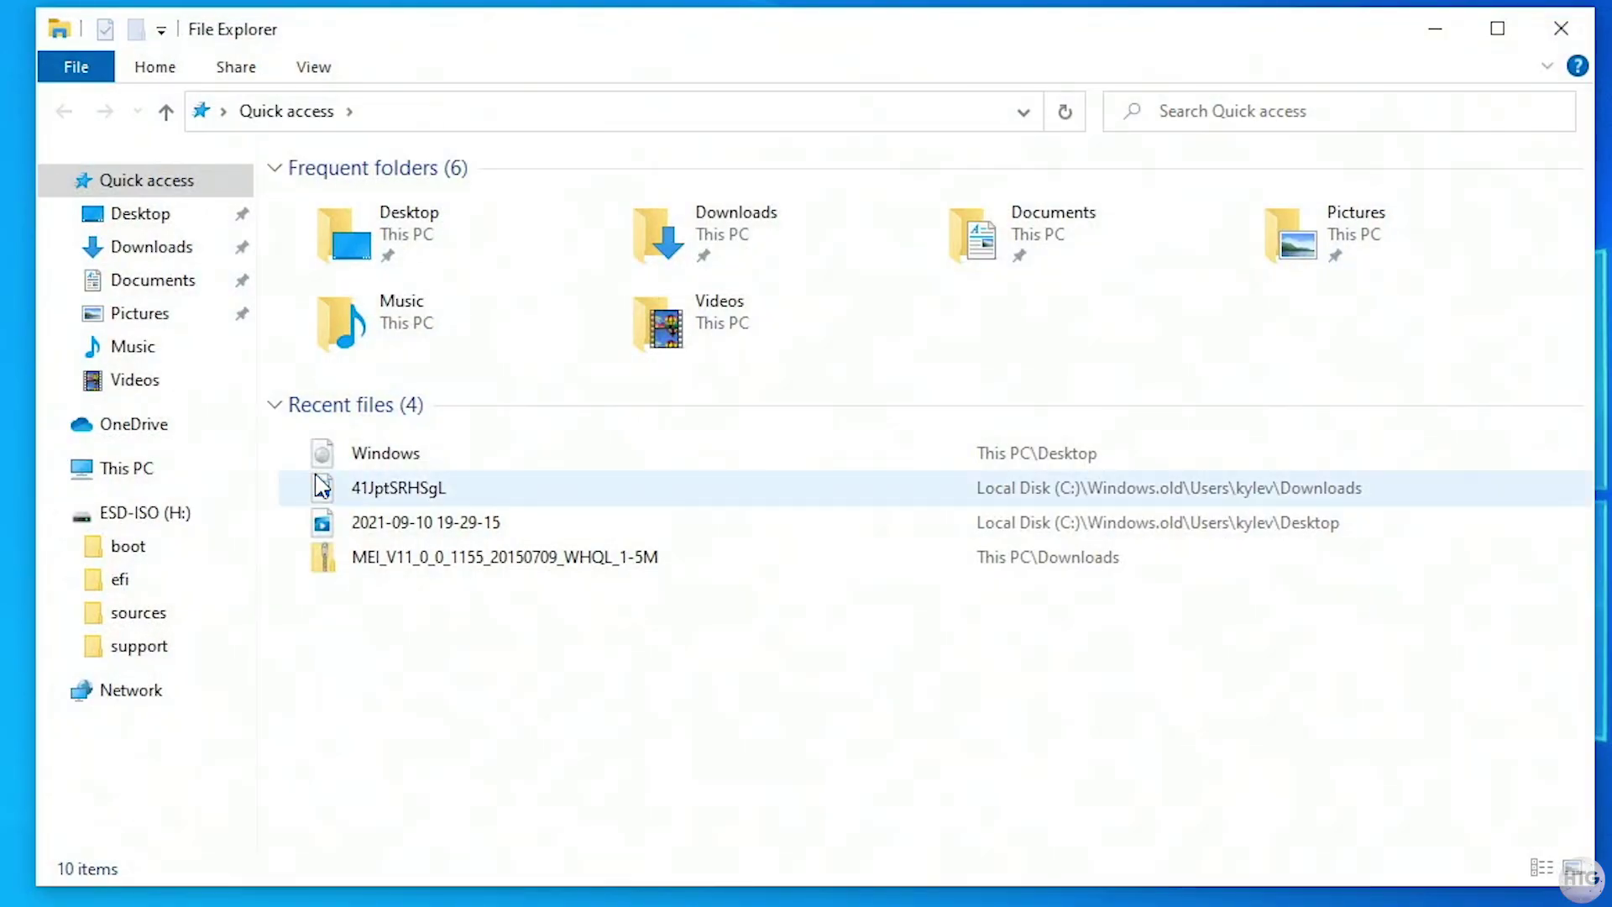
{"action": "left_click", "coordinate": [163, 475]}
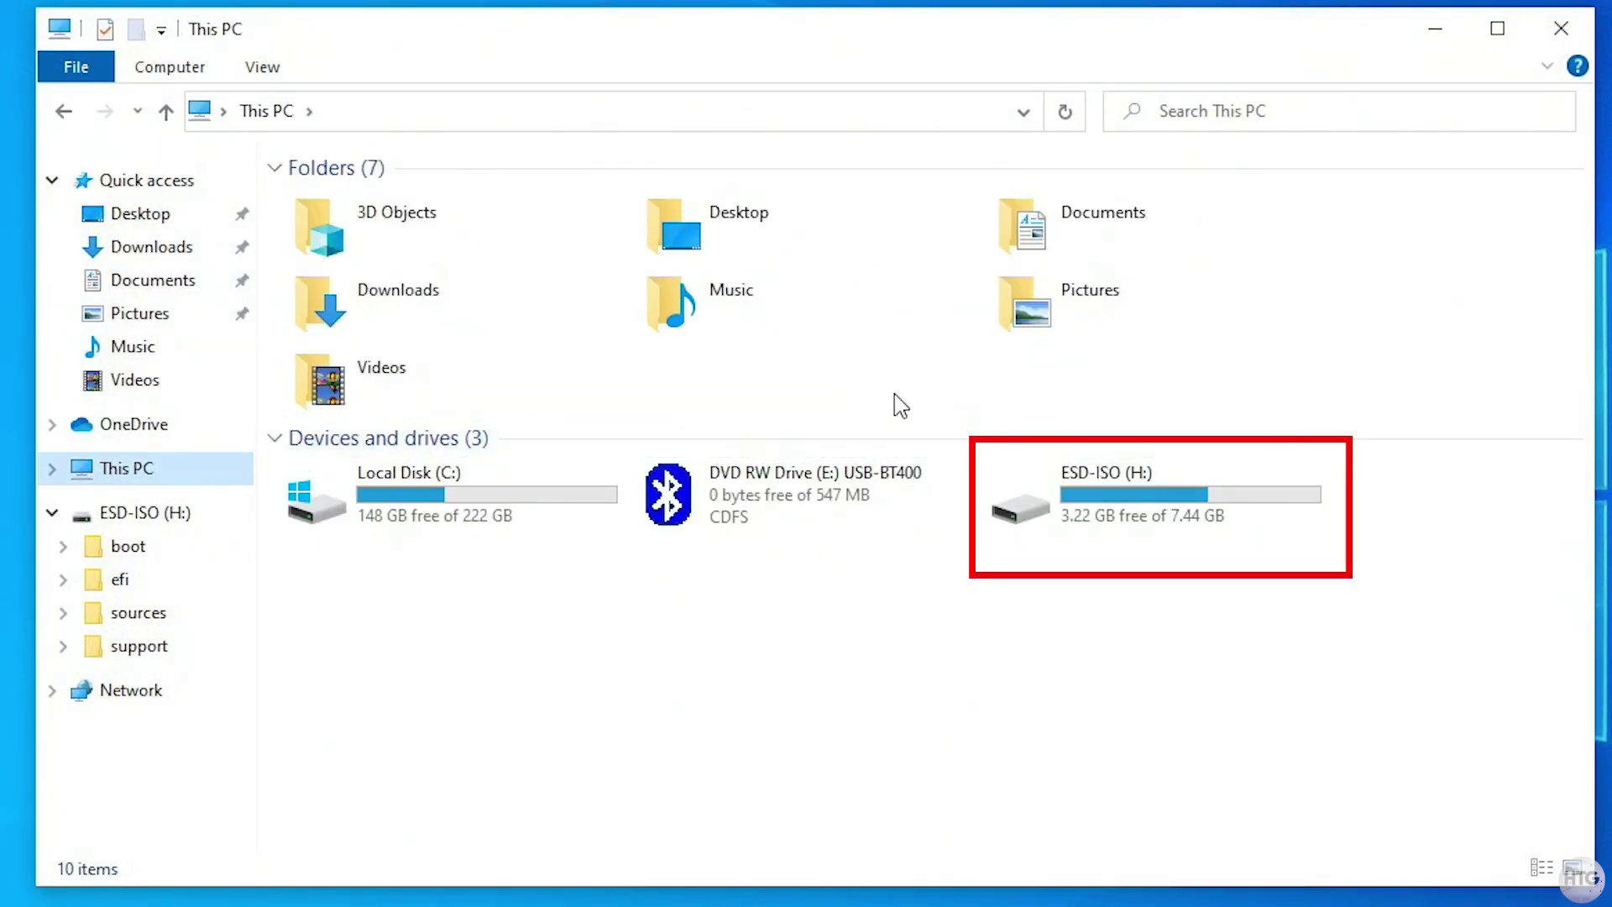
{"action": "double_click", "coordinate": [1104, 523]}
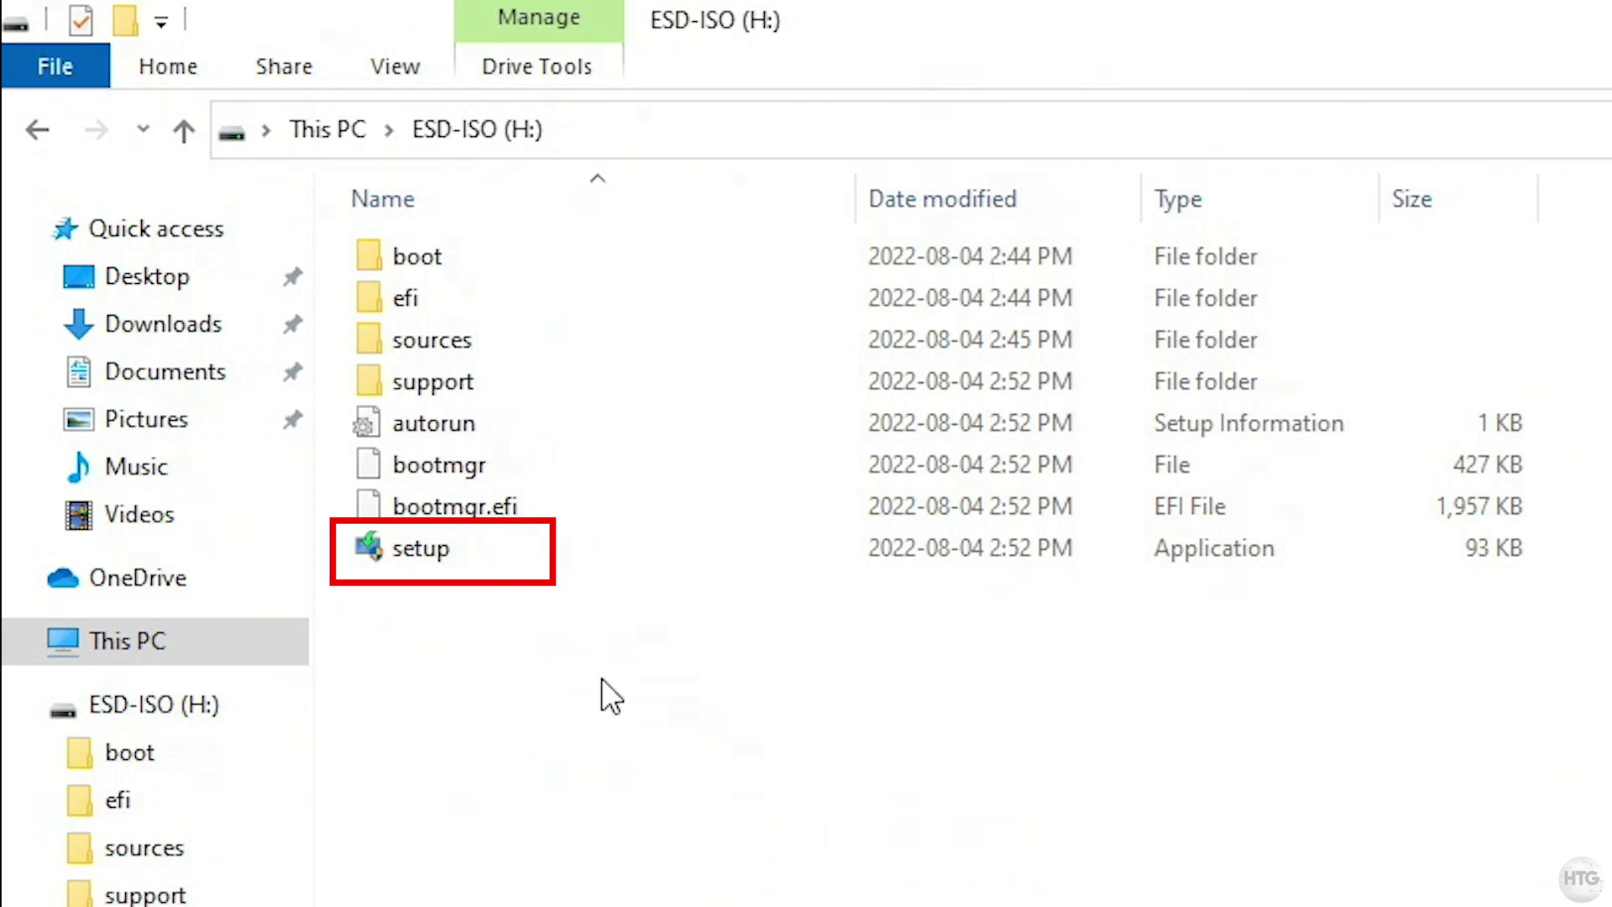
{"action": "double_click", "coordinate": [599, 557]}
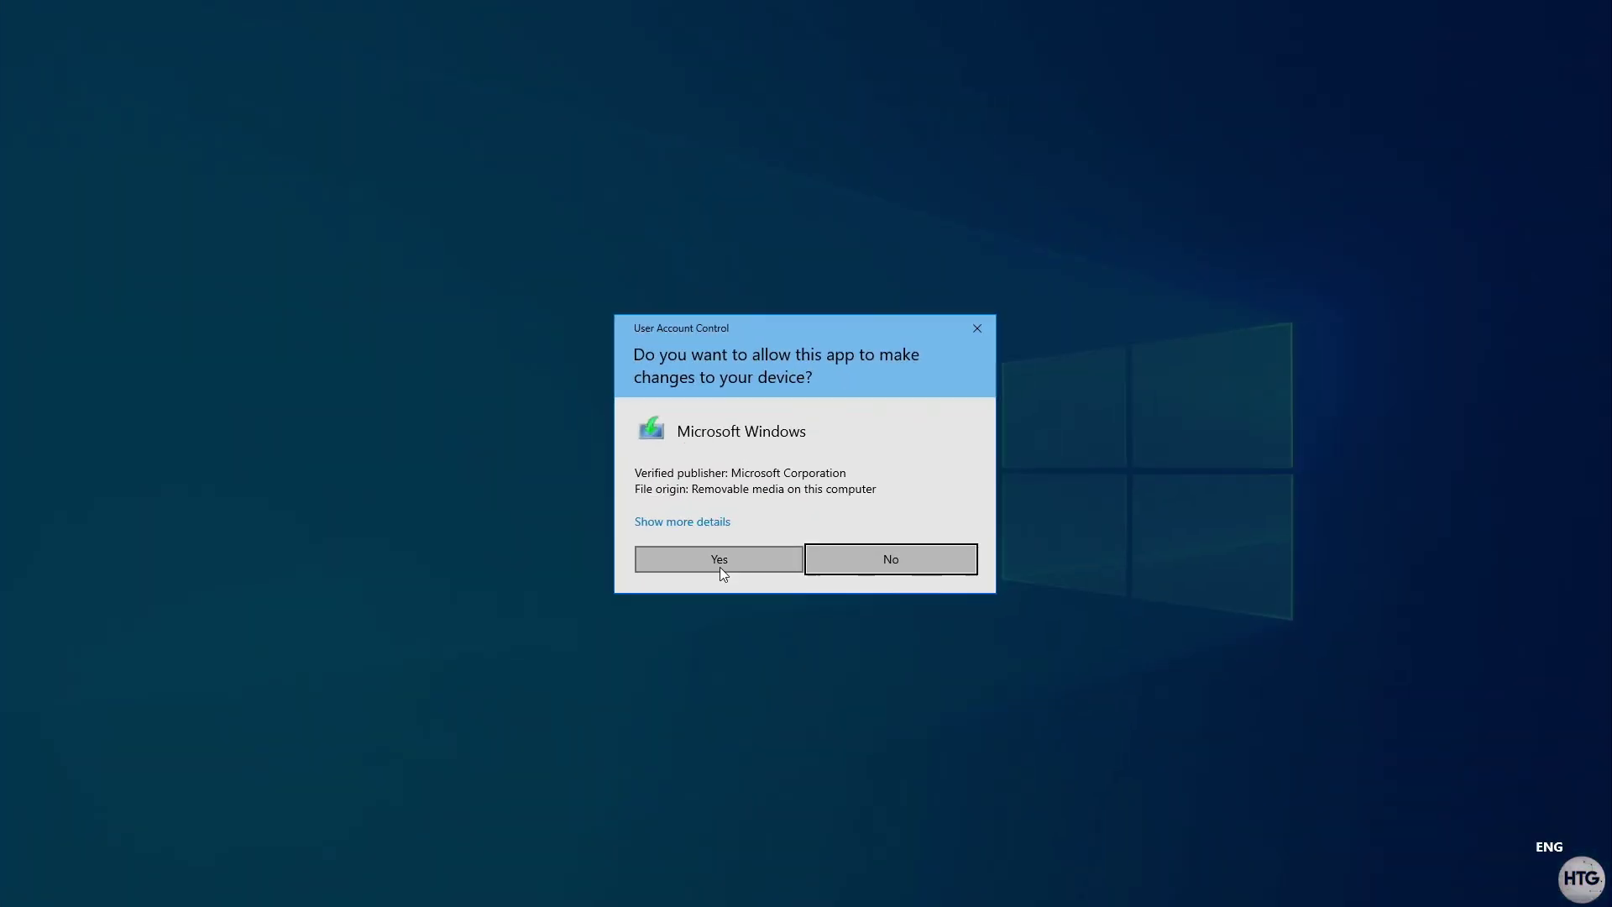
Allow setup to make changes and continue past the Install Windows 11 intro page
{"action": "left_click", "coordinate": [913, 713]}
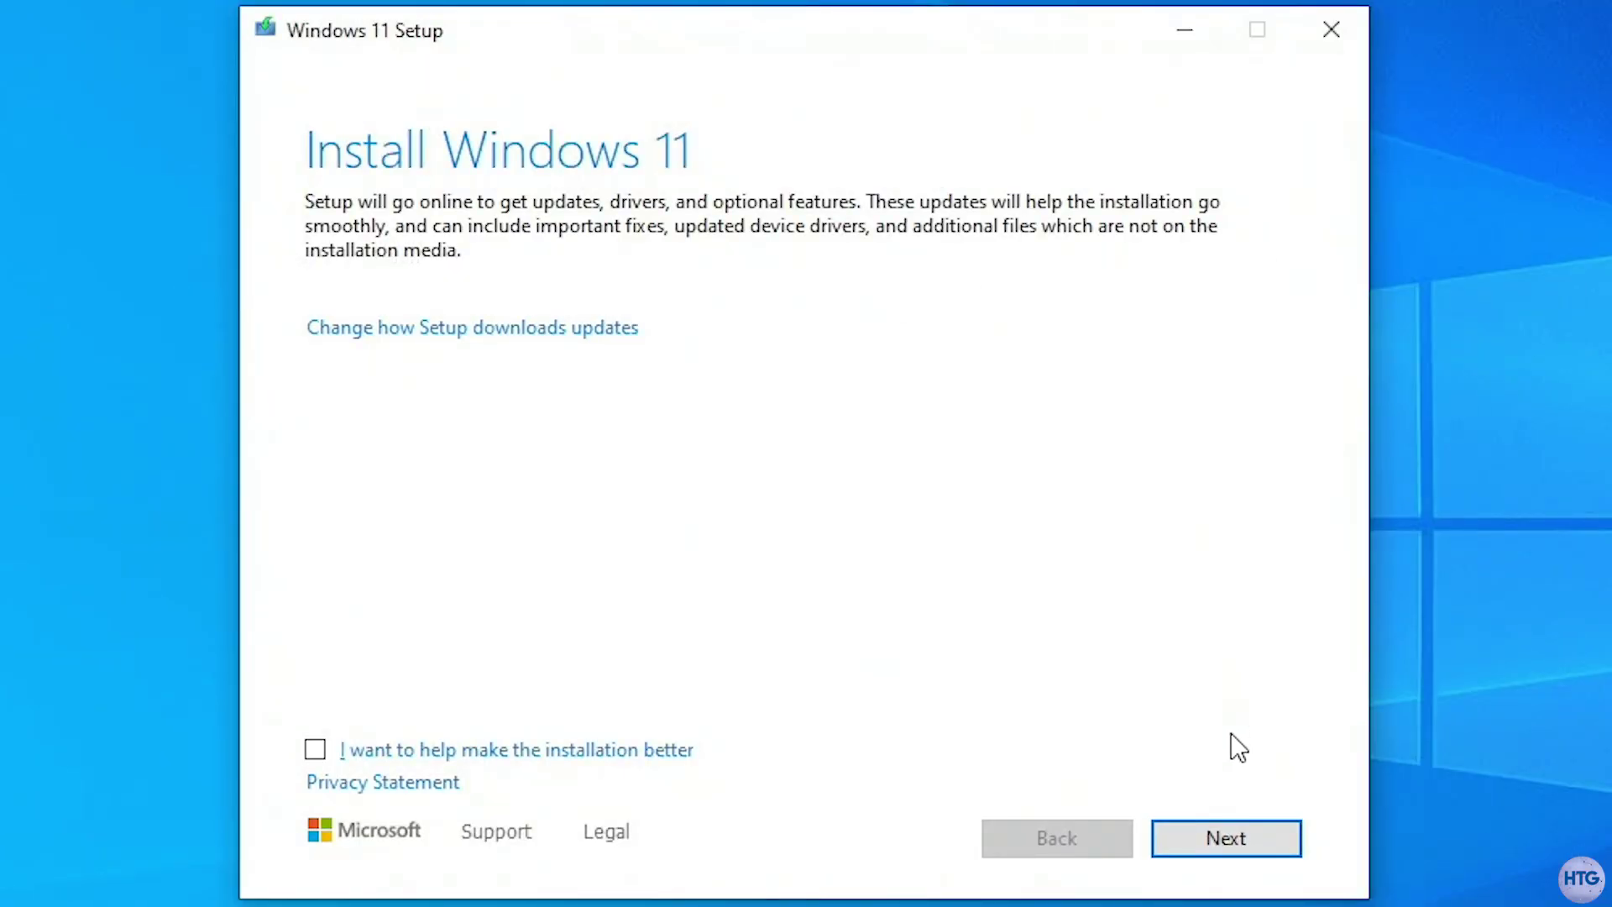
{"action": "left_click", "coordinate": [1251, 838]}
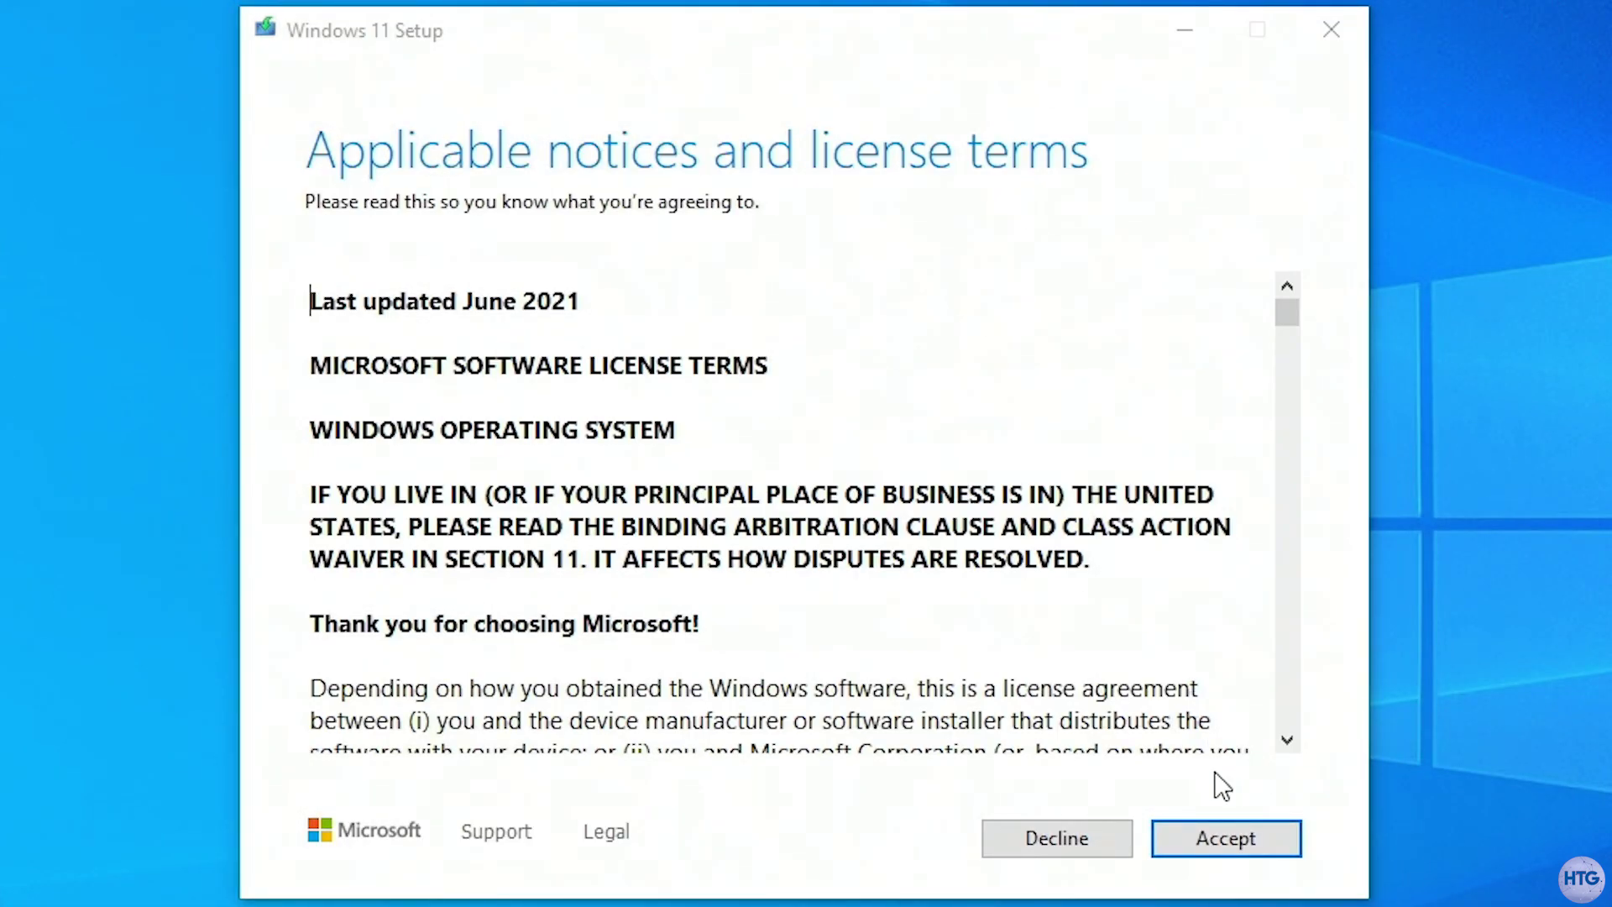
Accept the Windows 11 license terms to begin the upgrade
{"action": "left_click", "coordinate": [1234, 840]}
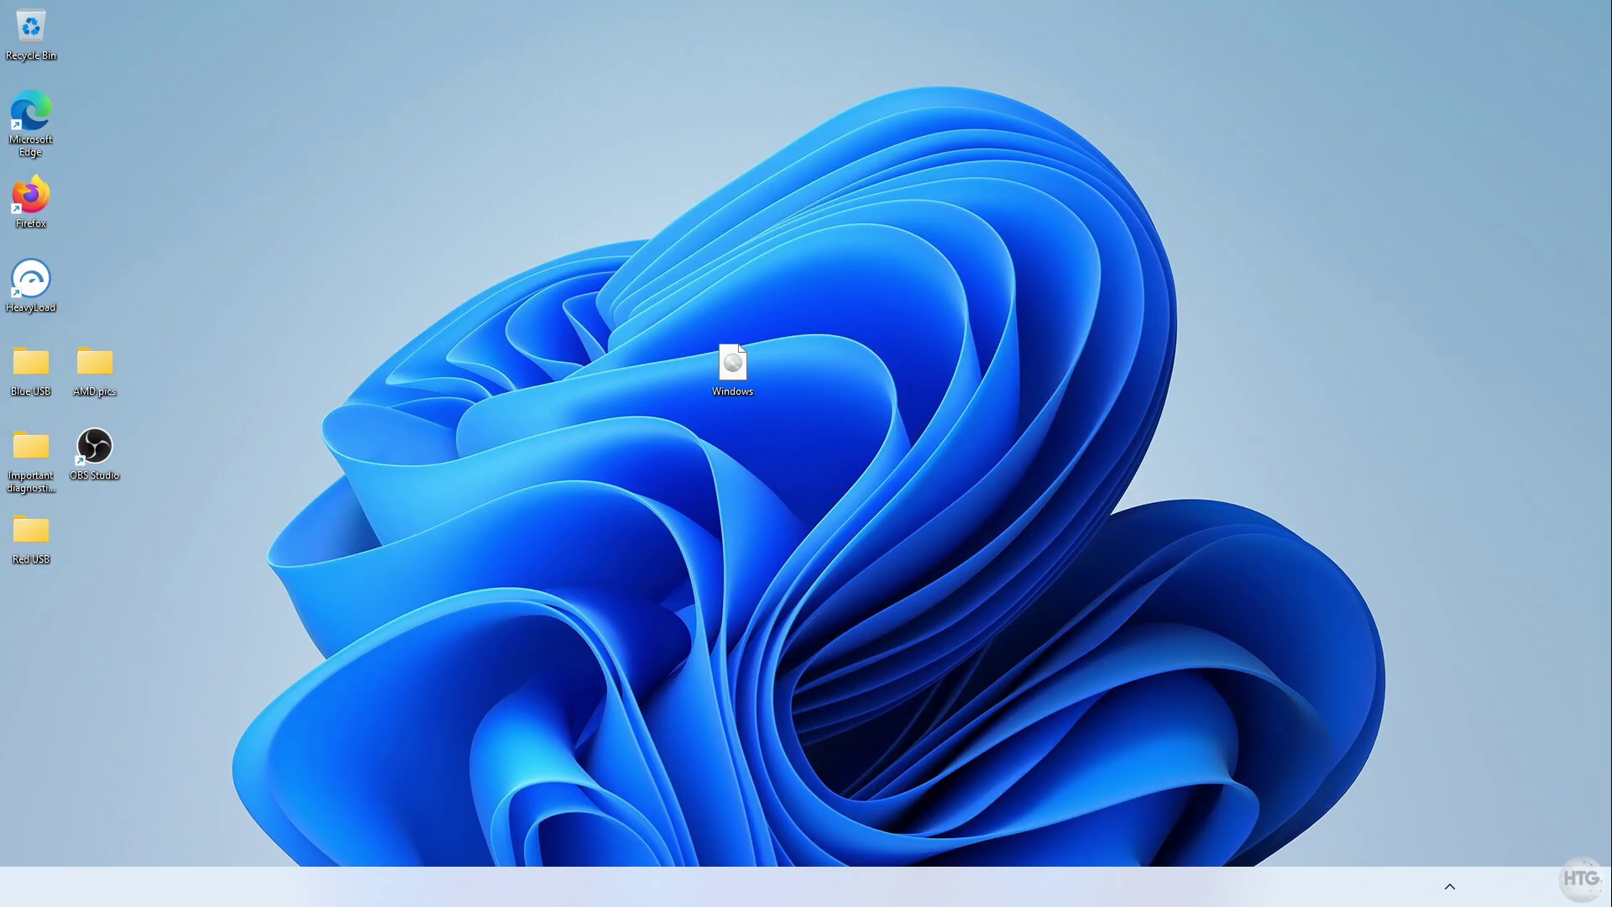
Open the Start menu on the newly upgraded Windows 11 desktop
{"action": "key", "text": "super"}
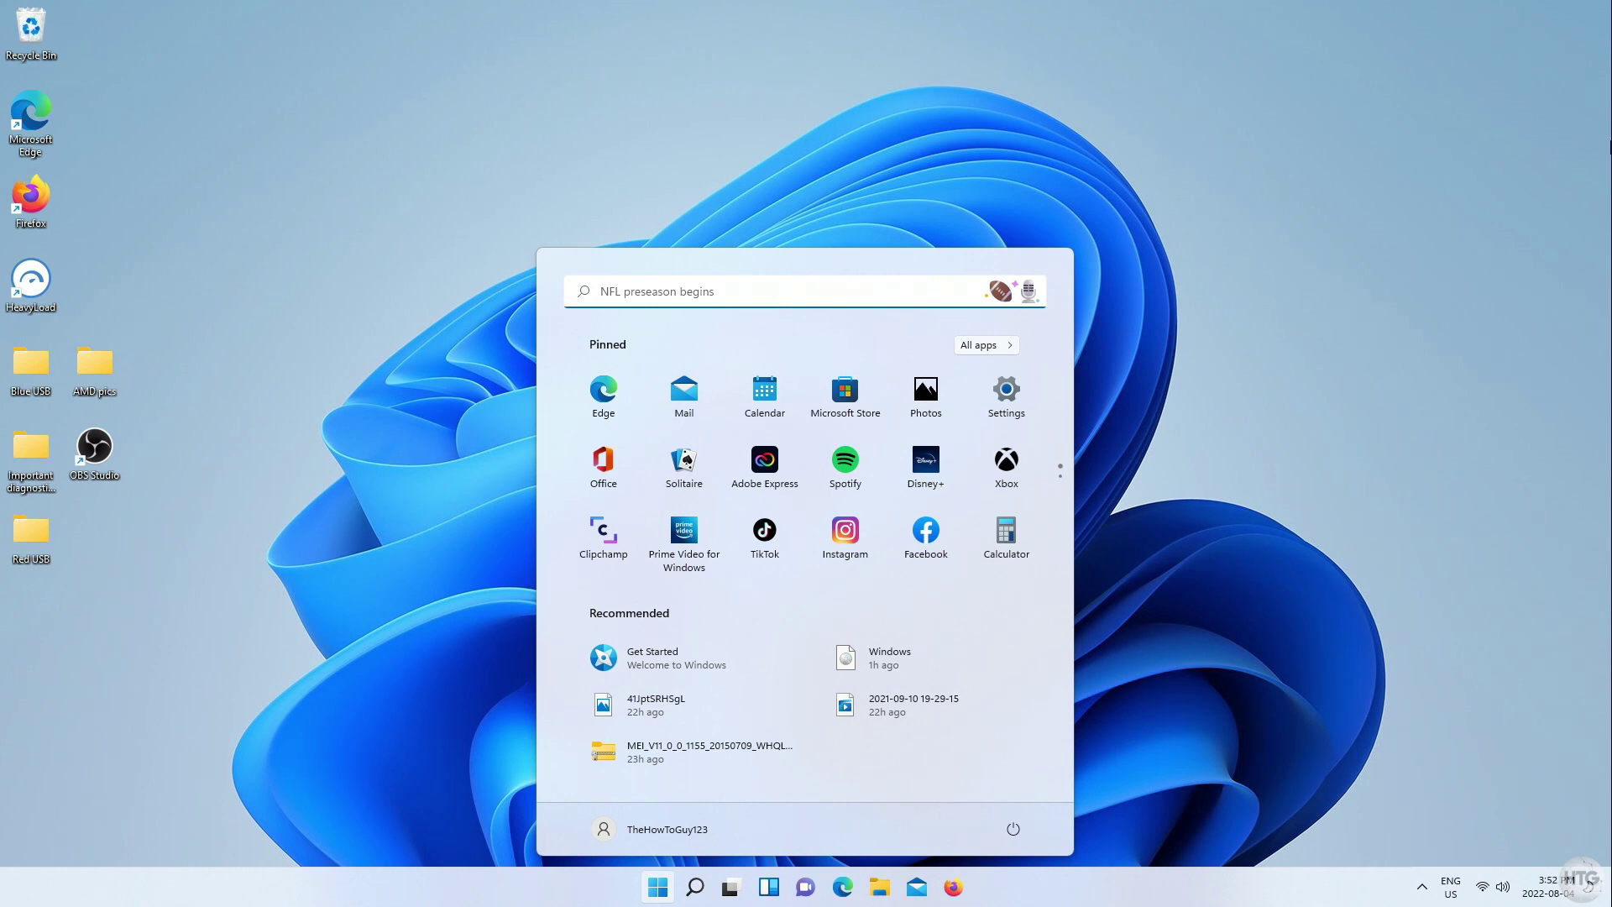
Open Settings and view System > About, showing Windows 11 Home 21H2, build 22000.795
{"action": "left_click", "coordinate": [262, 541]}
{"action": "left_click", "coordinate": [658, 886]}
{"action": "left_click", "coordinate": [1028, 401]}
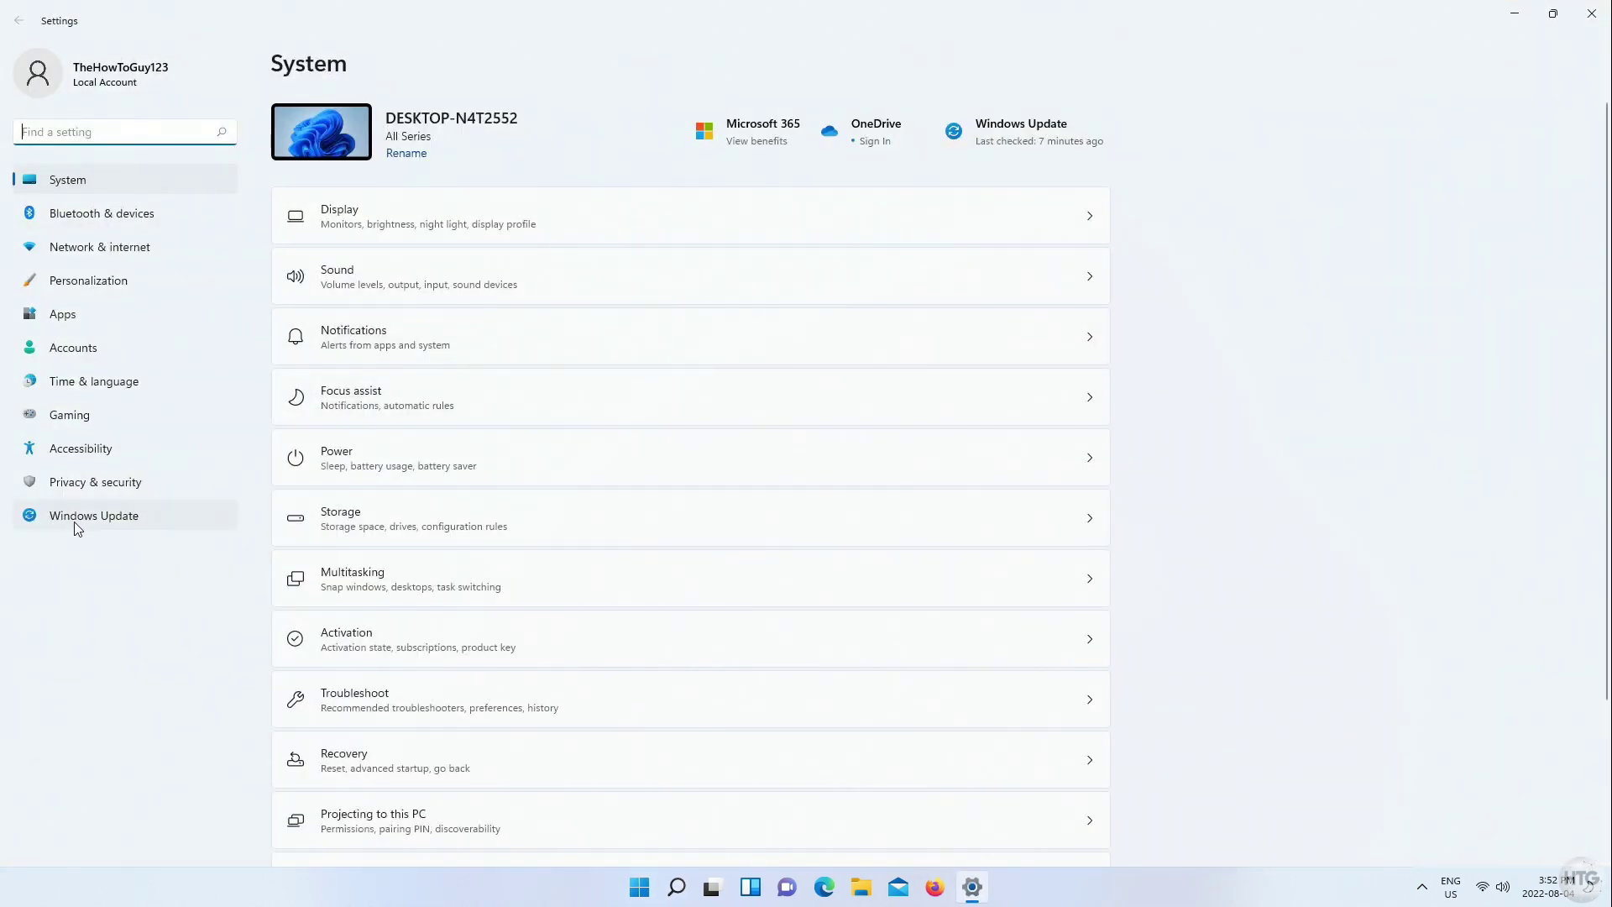
{"action": "scroll", "coordinate": [383, 775], "scroll_direction": "down", "scroll_amount": 3}
{"action": "left_click", "coordinate": [384, 802]}
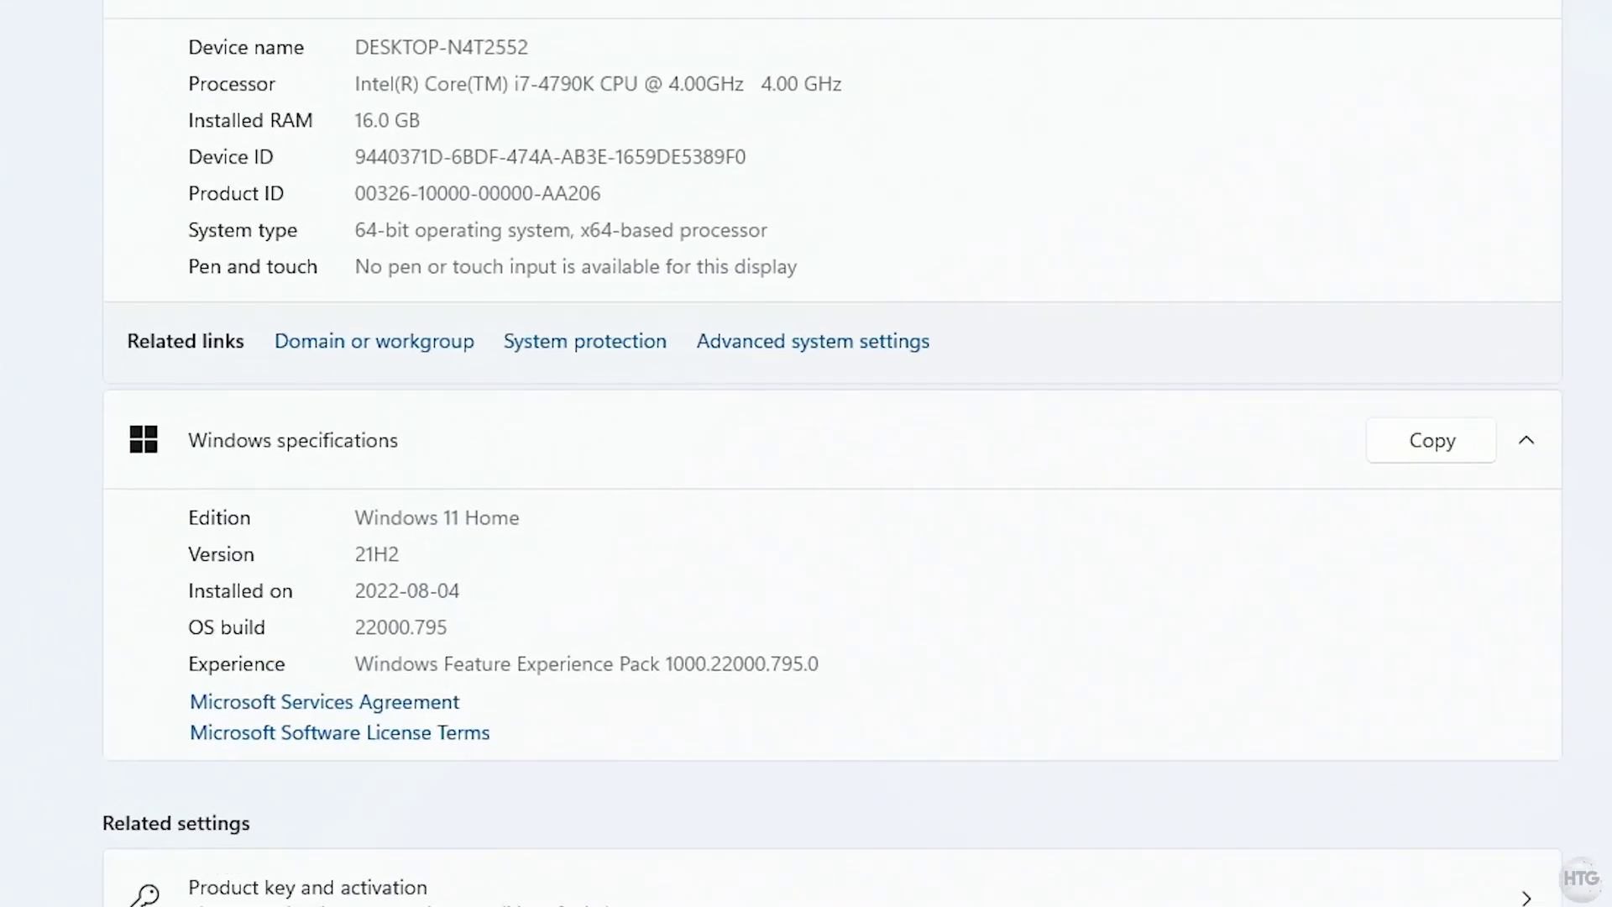